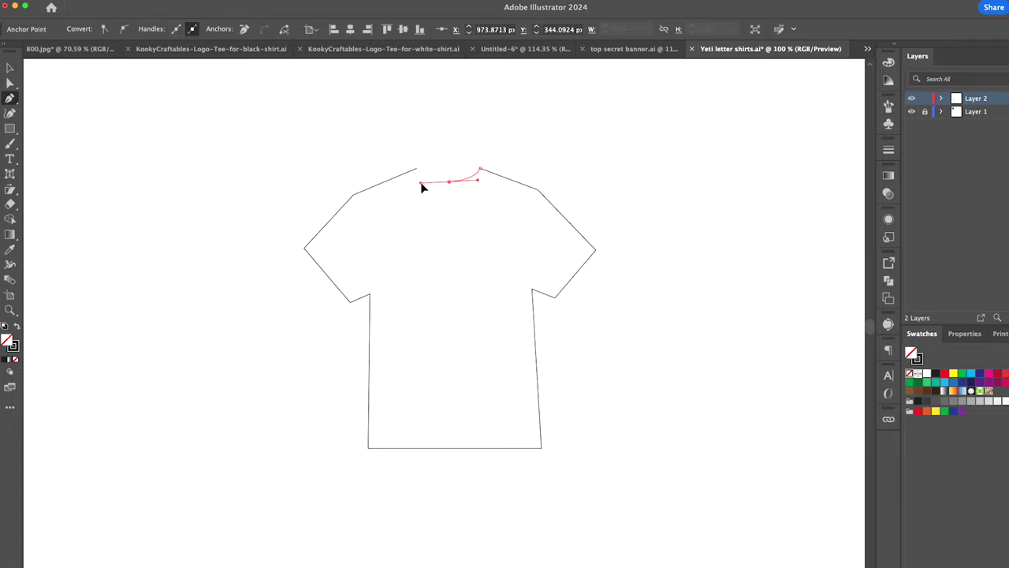
Swap the T-shirt outline's stroke and fill so the shirt is solid black without an outline, and deselect it
{"action": "left_click", "coordinate": [17, 328]}
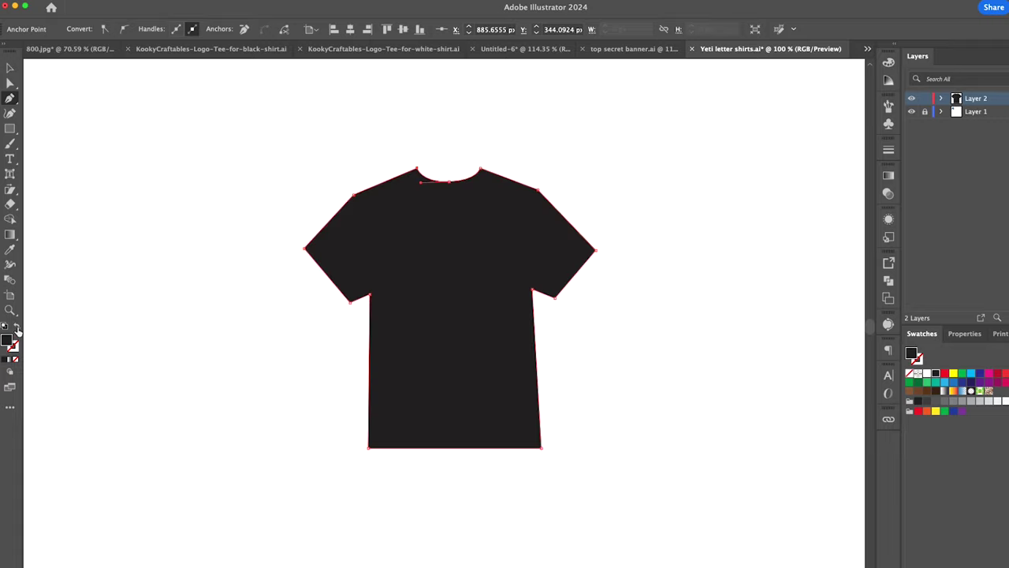
{"action": "left_click", "coordinate": [9, 79]}
{"action": "left_click", "coordinate": [201, 200]}
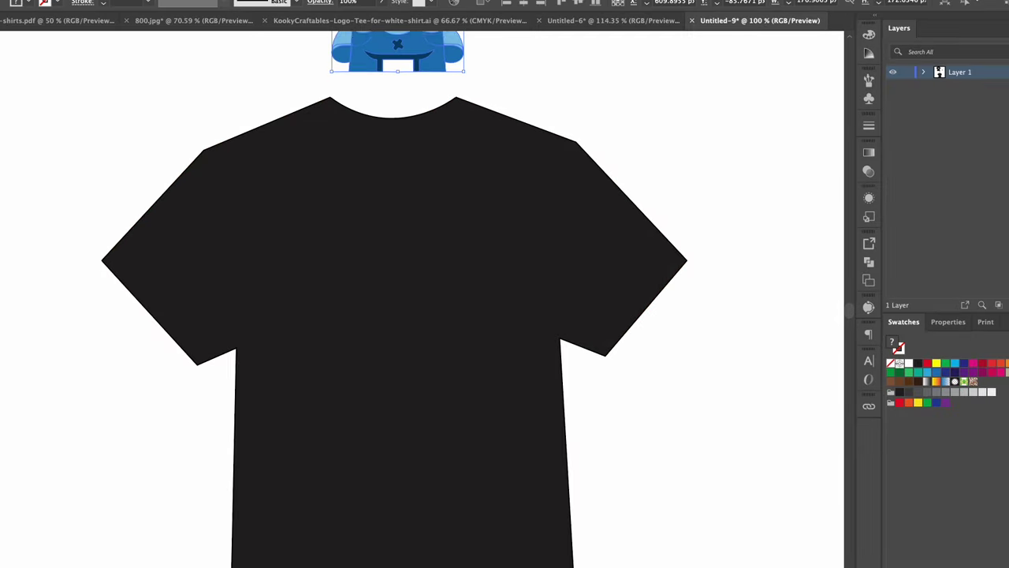
Move the blue yeti illustration onto the chest of the black T-shirt and deselect it
{"action": "left_click_drag", "start_coordinate": [394, 45], "coordinate": [398, 313]}
{"action": "left_click", "coordinate": [735, 555]}
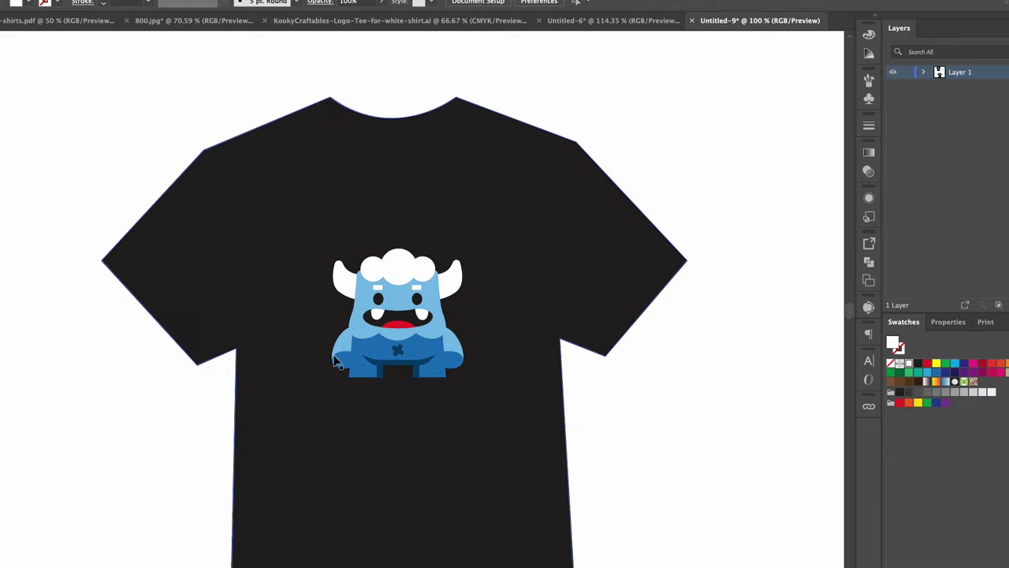
{"action": "scroll", "coordinate": [378, 332], "scroll_direction": "up", "scroll_amount": 2}
{"action": "scroll", "coordinate": [504, 355], "scroll_direction": "right", "scroll_amount": 1}
{"action": "scroll", "coordinate": [552, 500], "scroll_direction": "down", "scroll_amount": 2}
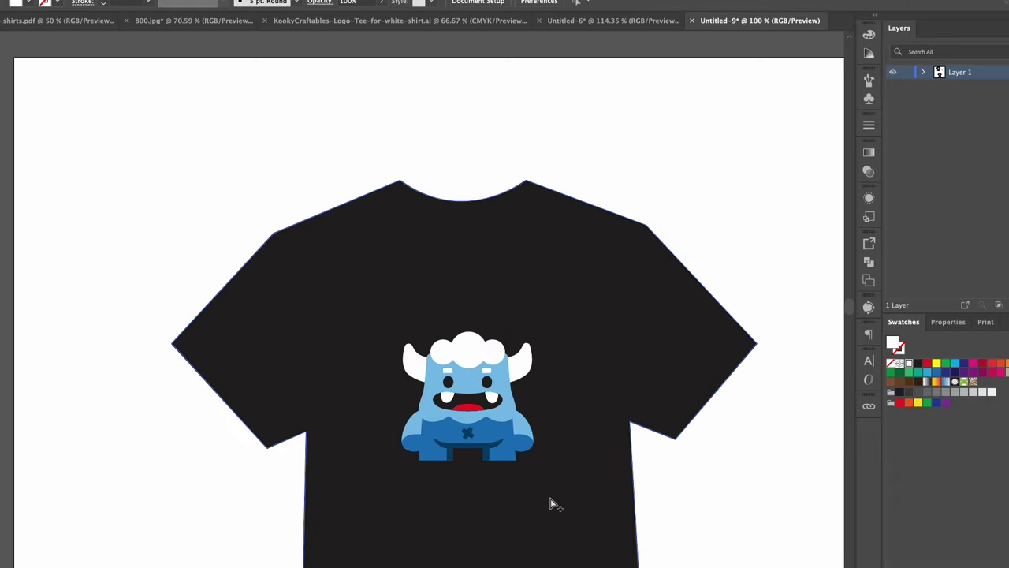
Duplicate the T-shirt together with its yeti and place the copy beside the original
{"action": "scroll", "coordinate": [544, 498], "scroll_direction": "down", "scroll_amount": 2}
{"action": "scroll", "coordinate": [541, 497], "scroll_direction": "right", "scroll_amount": 2}
{"action": "left_click_drag", "start_coordinate": [82, 91], "coordinate": [453, 465]}
{"action": "left_click_drag", "start_coordinate": [313, 454], "coordinate": [805, 454]}
{"action": "scroll", "coordinate": [588, 495], "scroll_direction": "right", "scroll_amount": 5}
{"action": "left_click_drag", "start_coordinate": [464, 463], "coordinate": [572, 463]}
{"action": "scroll", "coordinate": [575, 465], "scroll_direction": "left", "scroll_amount": 1}
Draw a red circle about 158 px wide over the second shirt's yeti and clip the yeti artwork to it
{"action": "left_click_drag", "start_coordinate": [465, 323], "coordinate": [523, 222]}
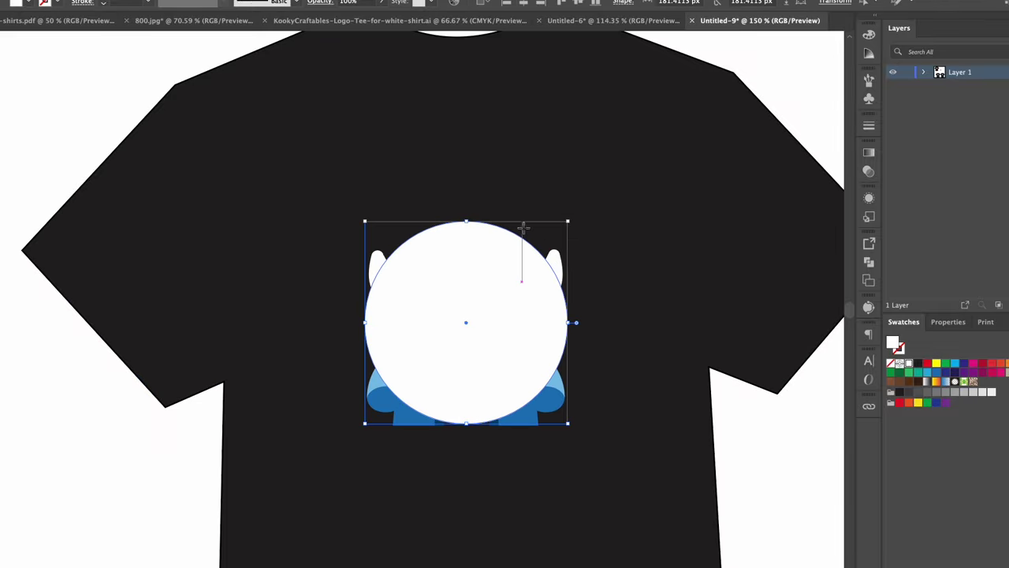
{"action": "left_click", "coordinate": [928, 364]}
{"action": "left_click", "coordinate": [534, 416], "text": "shift"}
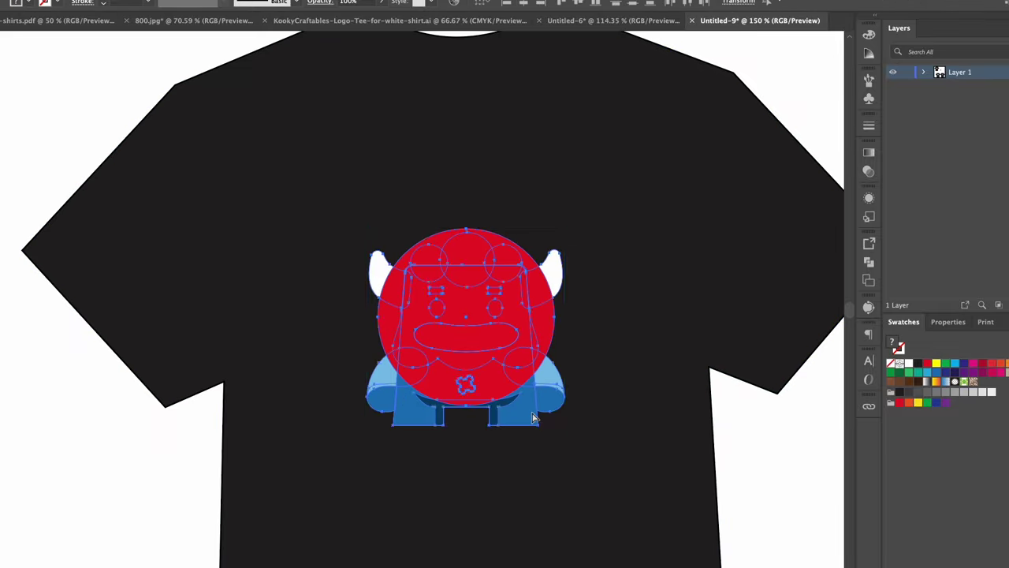
{"action": "key", "text": "super+7"}
{"action": "left_click", "coordinate": [765, 456]}
{"action": "scroll", "coordinate": [460, 313], "scroll_direction": "up", "scroll_amount": 2}
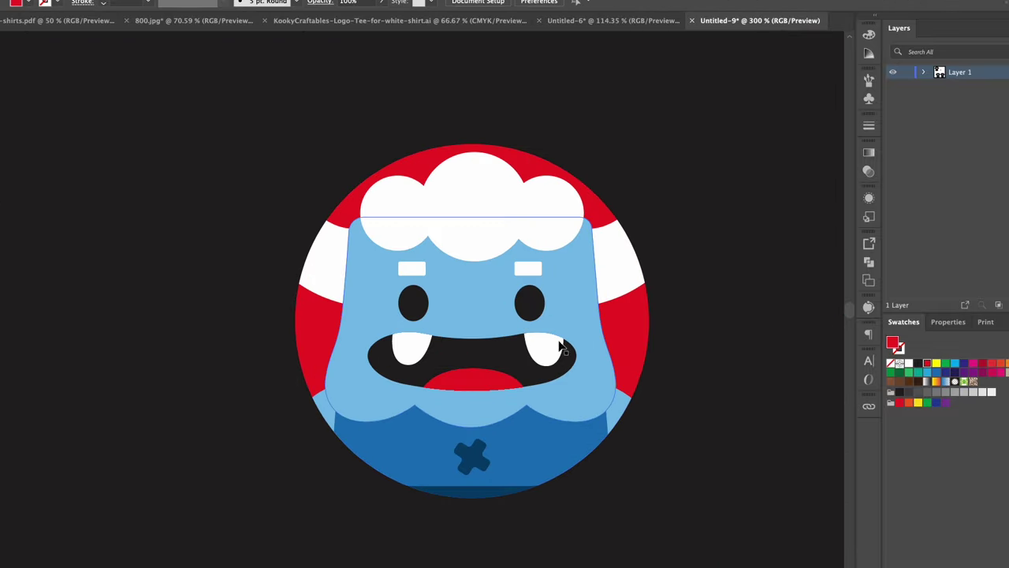
Paste both yeti horns behind the clipped artwork so that they extend past the edge of the red circle
{"action": "left_click", "coordinate": [329, 284]}
{"action": "left_click", "coordinate": [622, 276], "text": "shift"}
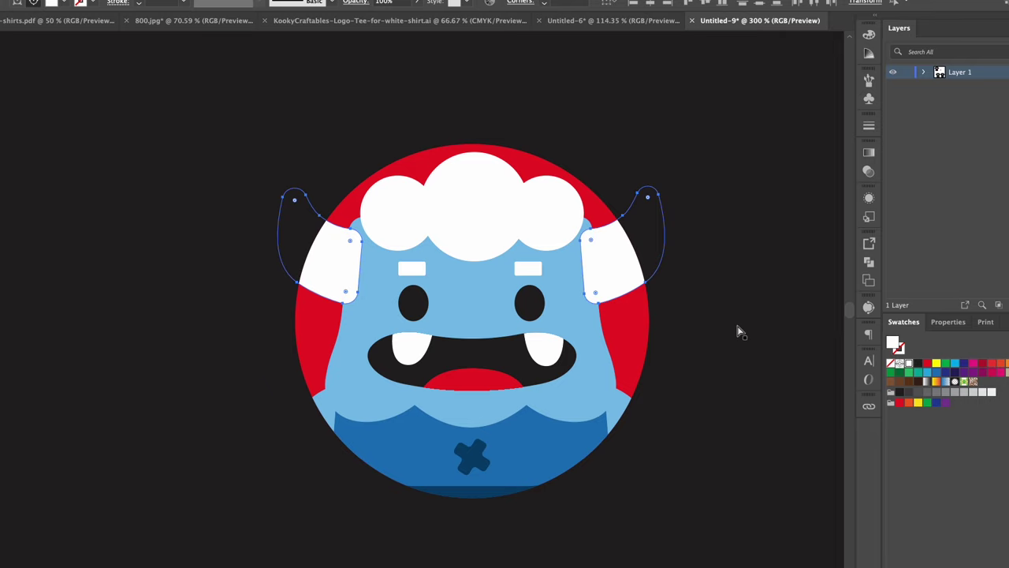
{"action": "key", "text": "super+x"}
{"action": "key", "text": "super+b"}
{"action": "left_click", "coordinate": [315, 271]}
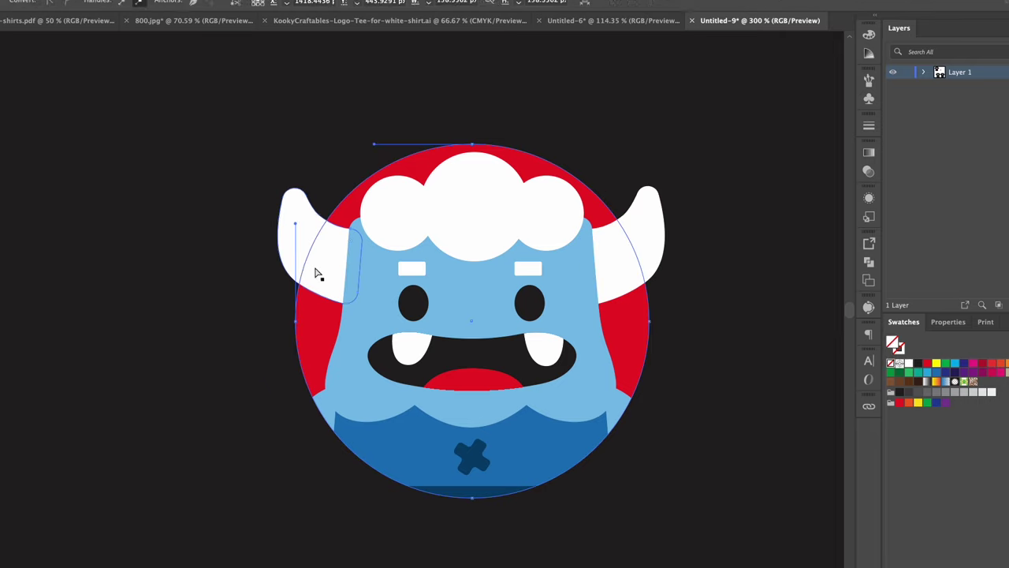
{"action": "key", "text": "ctrl+equal"}
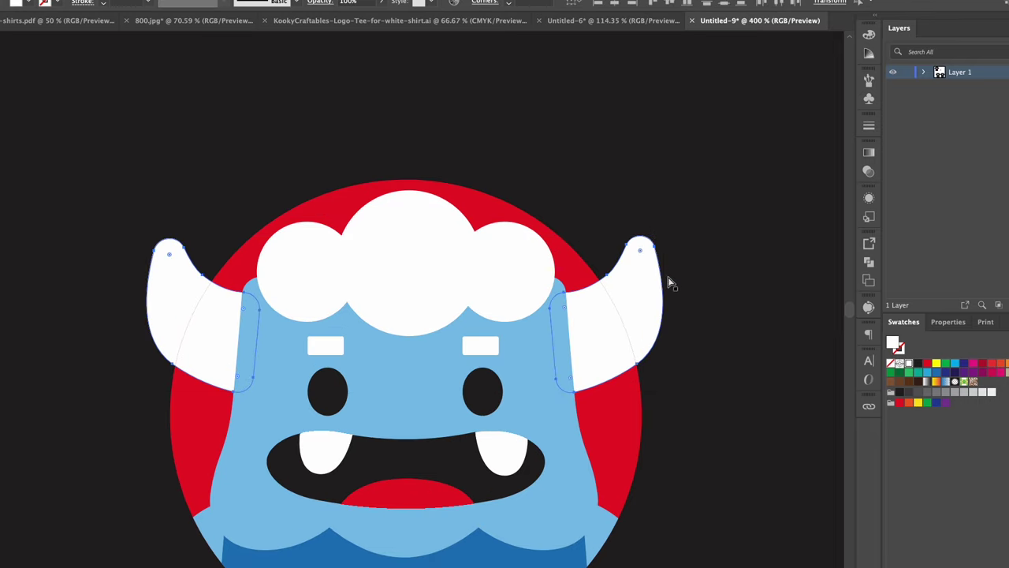
{"action": "scroll", "coordinate": [669, 280], "scroll_direction": "down", "scroll_amount": 1}
{"action": "key", "text": "super+minus"}
{"action": "key", "text": "super+minus"}
{"action": "left_click", "coordinate": [679, 371]}
Compare the two shirt designs side by side and inspect their shapes in outline view
{"action": "scroll", "coordinate": [680, 371], "scroll_direction": "down", "scroll_amount": 3}
{"action": "left_click", "coordinate": [789, 435]}
{"action": "key", "text": "super+0"}
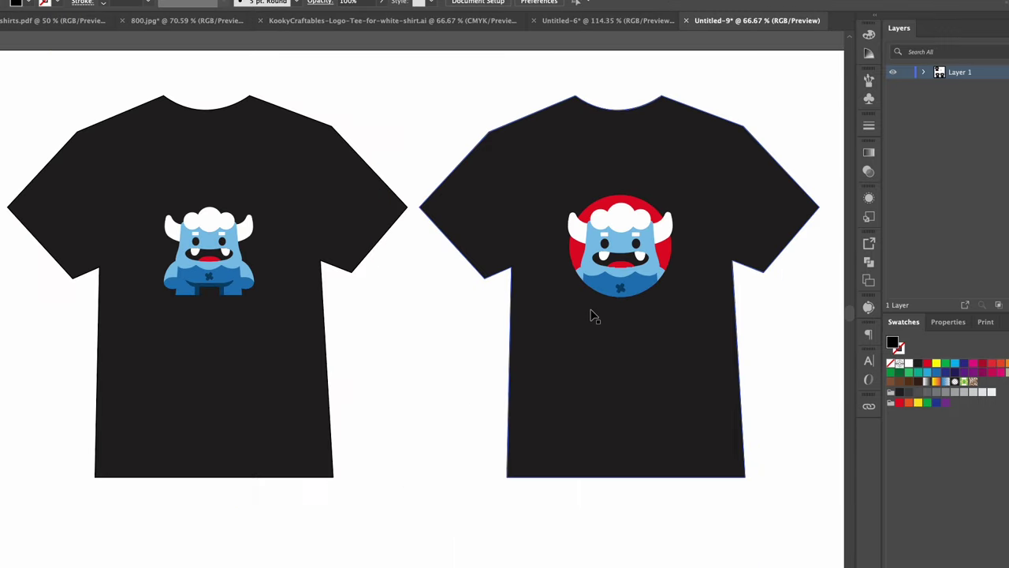
{"action": "key", "text": "ctrl+y"}
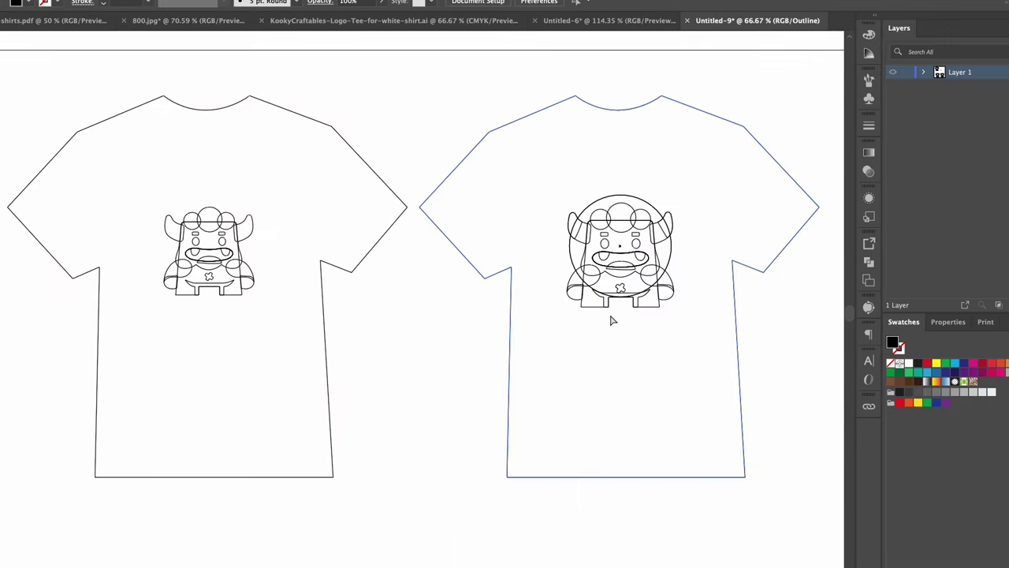
{"action": "key", "text": "ctrl+y"}
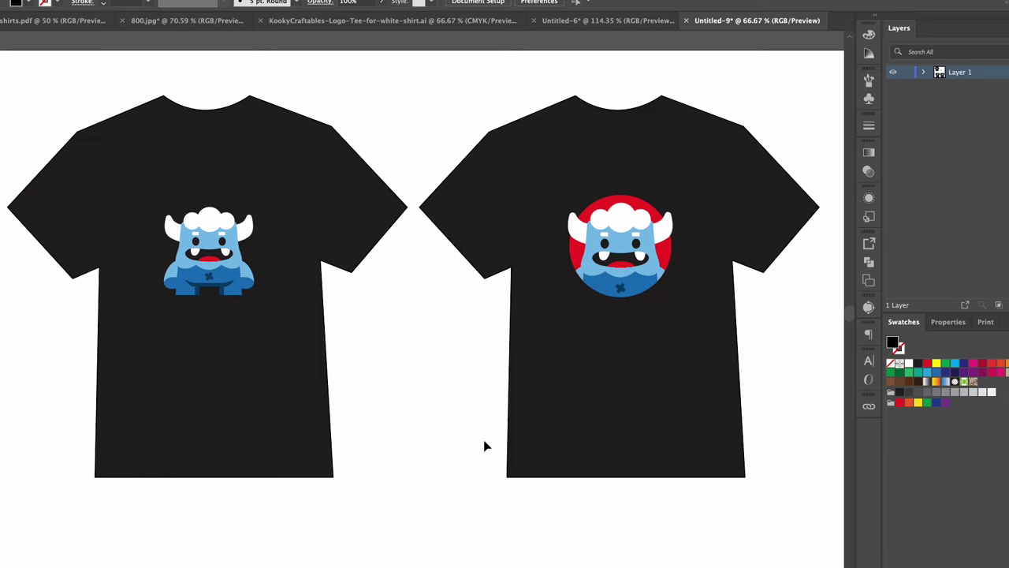
Paste the letter A beneath the first shirt, duplicate it below the second shirt, and open the copy for editing
{"action": "key", "text": "super+v"}
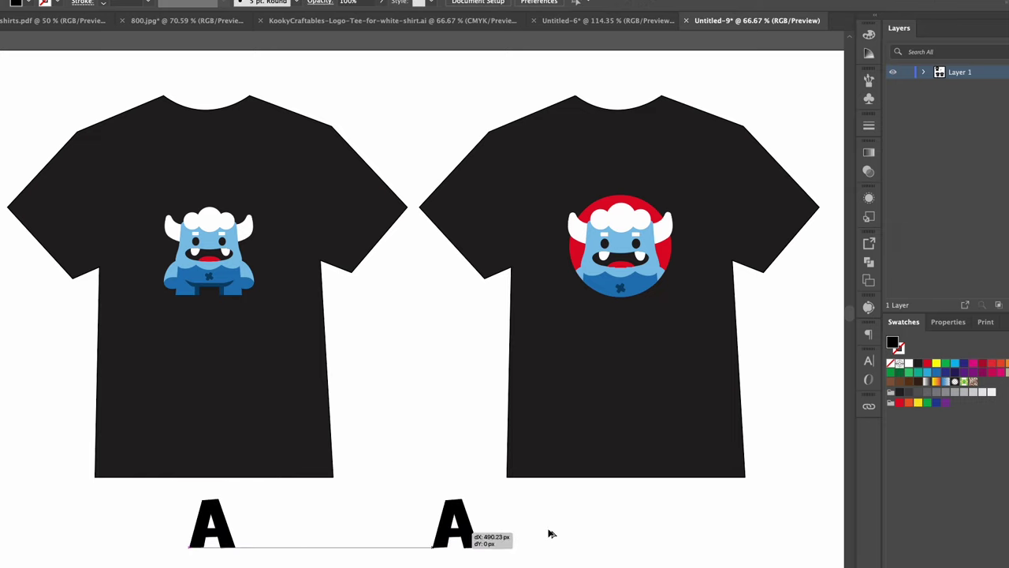
{"action": "left_click_drag", "start_coordinate": [551, 533], "coordinate": [631, 534]}
{"action": "double_click", "coordinate": [631, 522]}
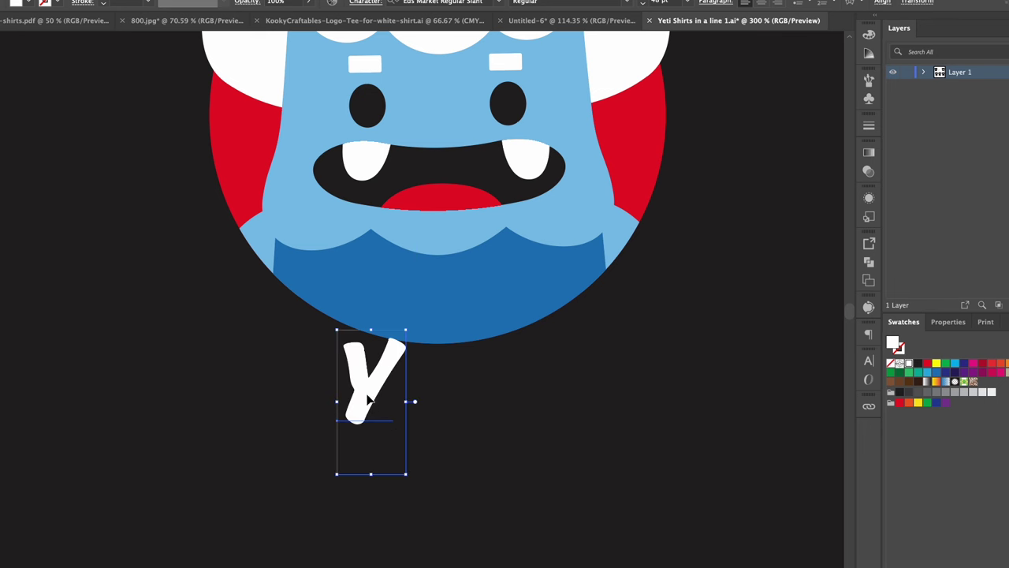
Move the white Y text below the yeti circle and extend it to read YETI FOR ANYTHING on three lines
{"action": "left_click_drag", "start_coordinate": [367, 400], "coordinate": [358, 452]}
{"action": "double_click", "coordinate": [358, 452]}
{"action": "type", "text": "ETI"}
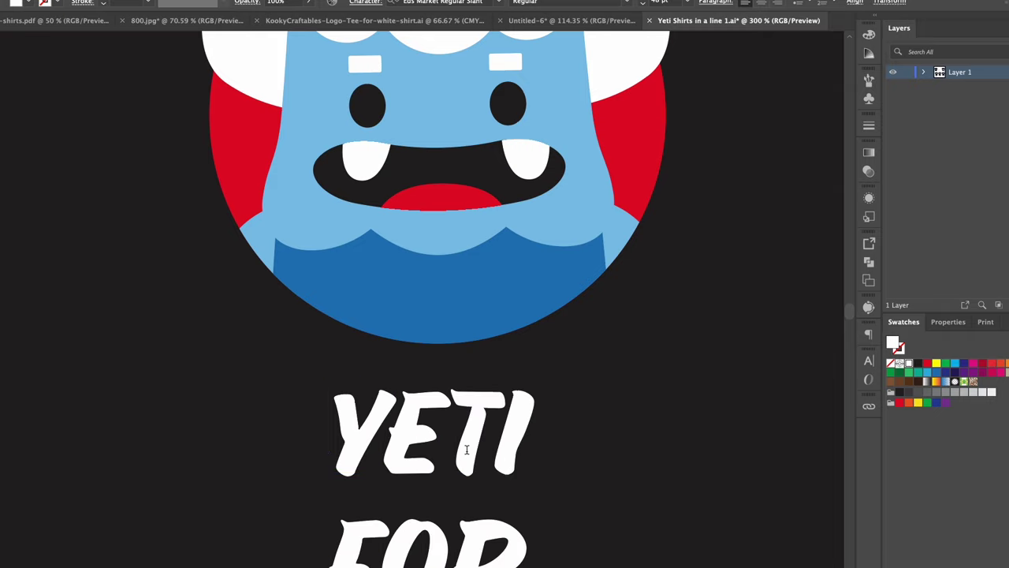
Reduce the font size of the word FOR so it is much smaller than YETI
{"action": "scroll", "coordinate": [507, 402], "scroll_direction": "down", "scroll_amount": 5}
{"action": "double_click", "coordinate": [444, 306]}
{"action": "key", "text": "super+shift+comma"}
{"action": "key", "text": "super+shift+comma"}
{"action": "key", "text": "super+shift+comma"}
{"action": "key", "text": "super+shift+comma"}
{"action": "key", "text": "super+shift+comma"}
{"action": "key", "text": "super+shift+comma"}
{"action": "key", "text": "super+shift+comma"}
{"action": "key", "text": "super+shift+comma"}
{"action": "key", "text": "super+shift+comma"}
{"action": "key", "text": "super+shift+comma"}
{"action": "key", "text": "super+shift+comma"}
{"action": "key", "text": "super+shift+comma"}
{"action": "key", "text": "super+shift+comma"}
{"action": "key", "text": "super+shift+comma"}
{"action": "key", "text": "super+shift+comma"}
{"action": "key", "text": "super+shift+comma"}
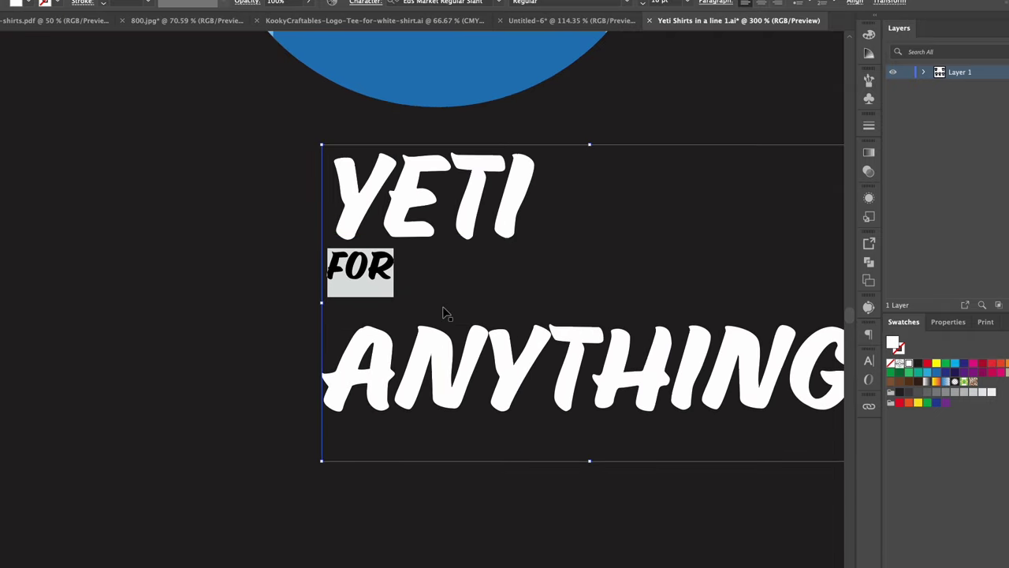
Reduce the font size of the word ANYTHING until the line is about as wide as YETI
{"action": "double_click", "coordinate": [439, 351]}
{"action": "key", "text": "super+shift+comma"}
{"action": "key", "text": "super+shift+comma"}
{"action": "key", "text": "super+shift+comma"}
{"action": "key", "text": "super+shift+comma"}
{"action": "key", "text": "super+shift+comma"}
{"action": "key", "text": "super+shift+comma"}
{"action": "key", "text": "ctrl+shift+comma"}
{"action": "key", "text": "ctrl+shift+comma"}
{"action": "key", "text": "ctrl+shift+comma"}
{"action": "key", "text": "ctrl+shift+comma"}
Center-align all three slogan lines and position the closely spaced text beneath the yeti circle
{"action": "key", "text": "ctrl+a"}
{"action": "key", "text": "ctrl+shift+c"}
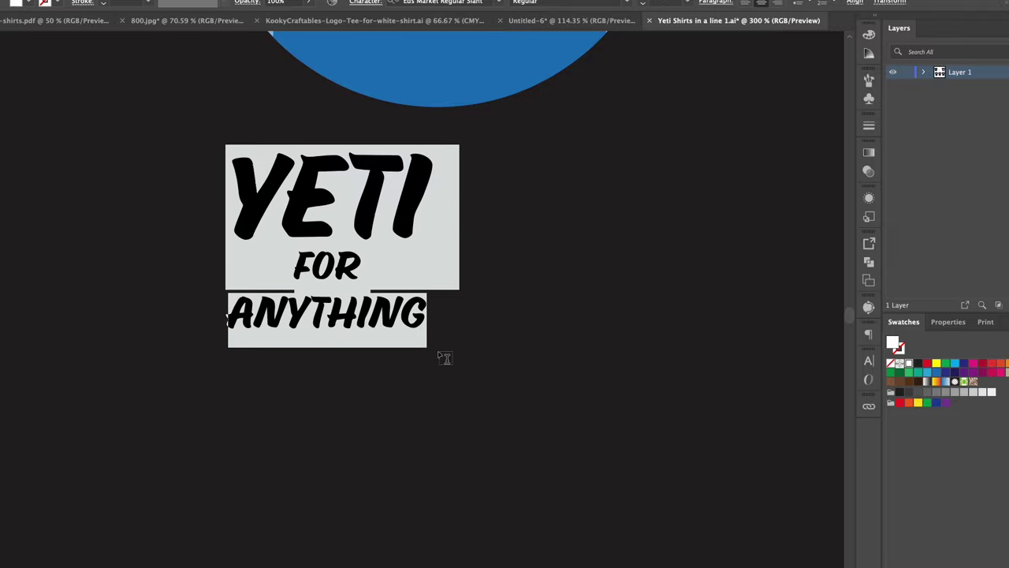
{"action": "left_click_drag", "start_coordinate": [336, 200], "coordinate": [428, 190]}
{"action": "key", "text": "super+equal"}
{"action": "key", "text": "super+equal"}
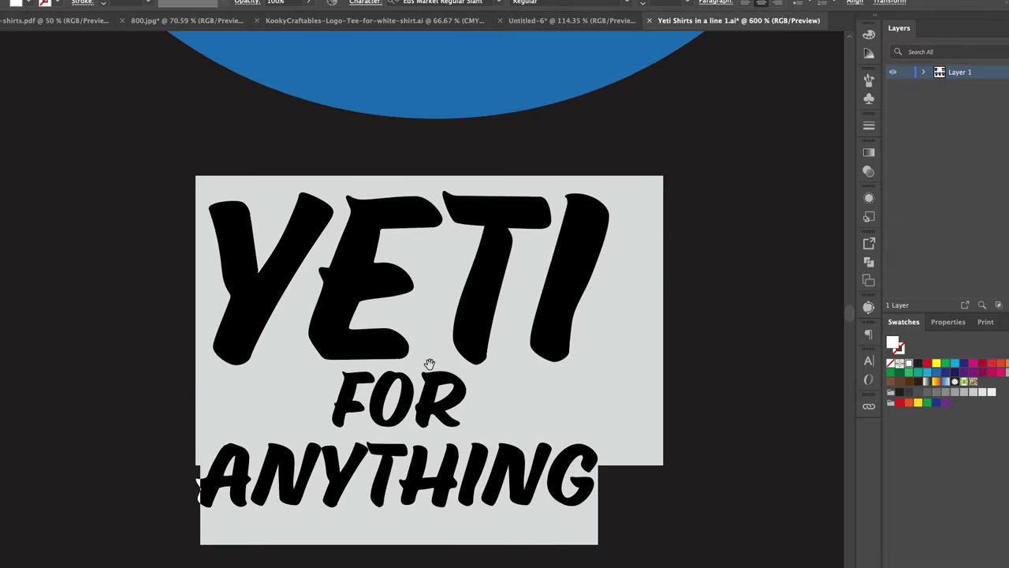
{"action": "left_click", "coordinate": [429, 364]}
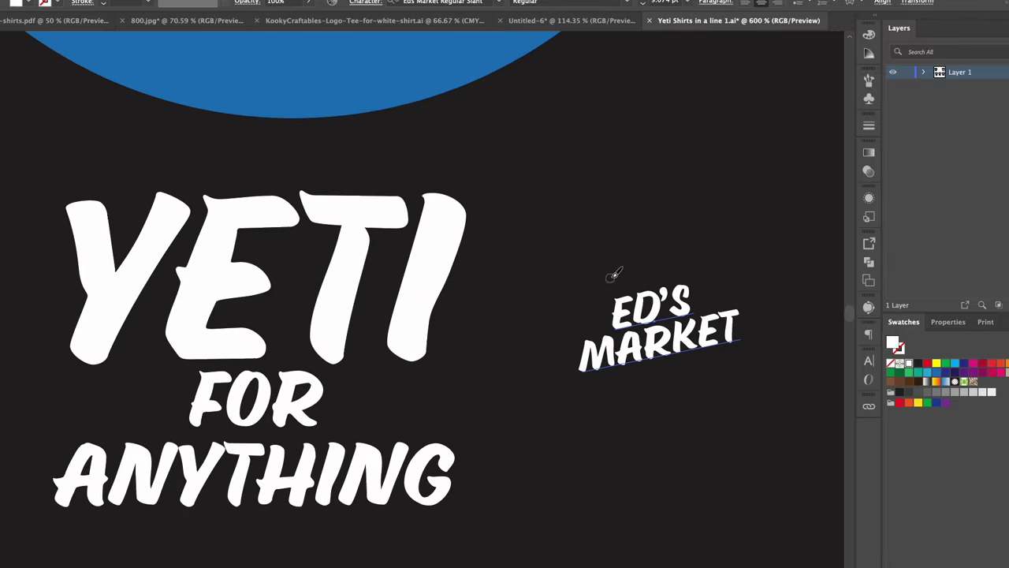
Tilt the ED'S MARKET text, and rotate the combined yeti and slogan artwork slightly counterclockwise on the shirt
{"action": "left_click_drag", "start_coordinate": [613, 270], "coordinate": [504, 254]}
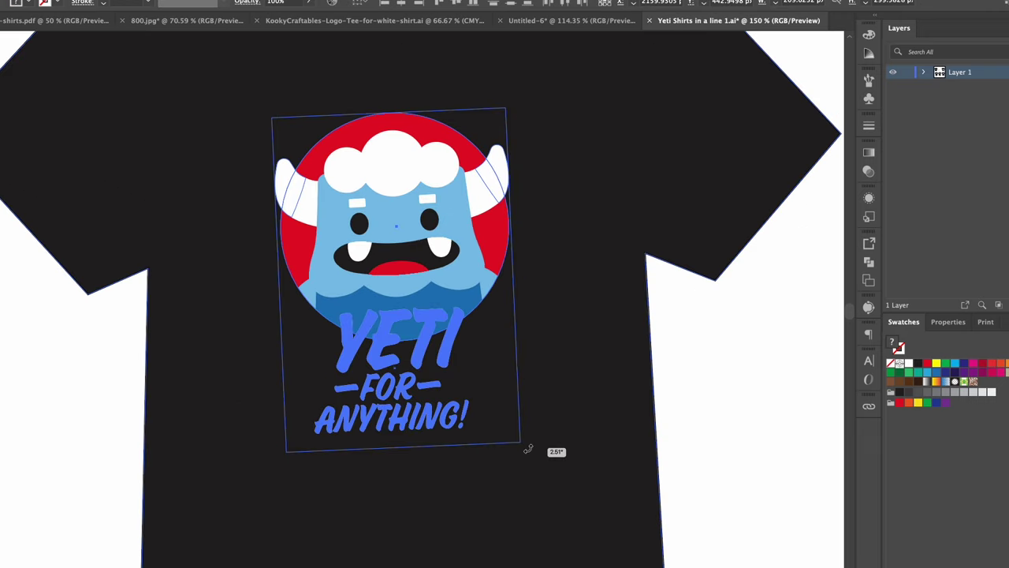
{"action": "left_click_drag", "start_coordinate": [529, 449], "coordinate": [543, 437]}
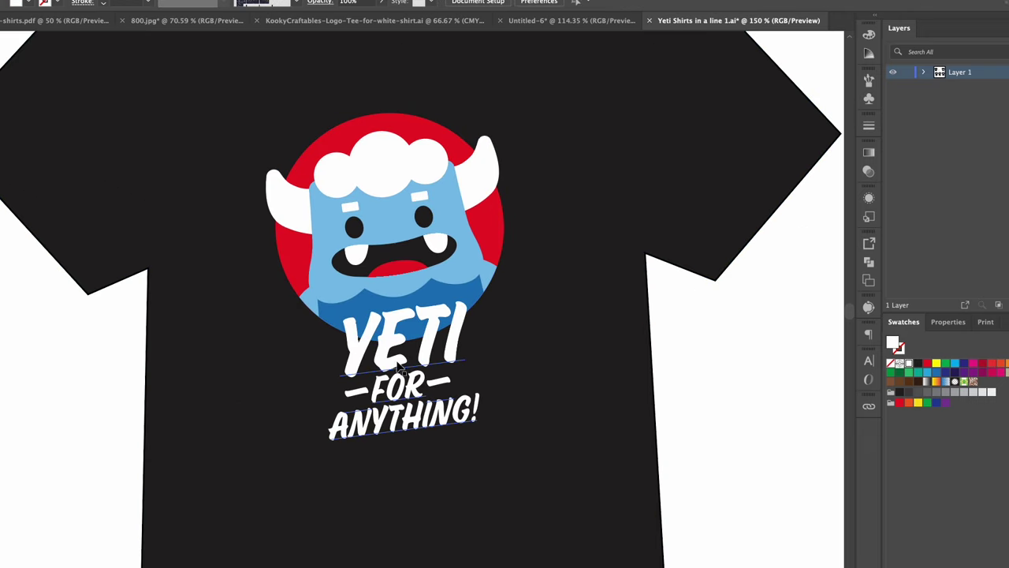
Create a slightly offset copy of the slogan text and fill it black as a shadow
{"action": "left_click_drag", "start_coordinate": [399, 368], "coordinate": [471, 367]}
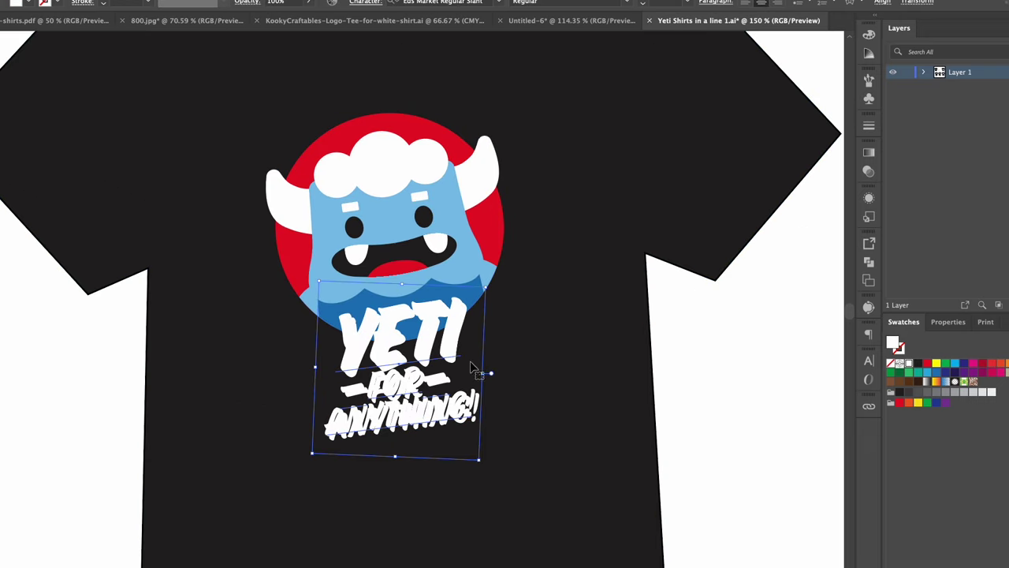
{"action": "left_click", "coordinate": [917, 364]}
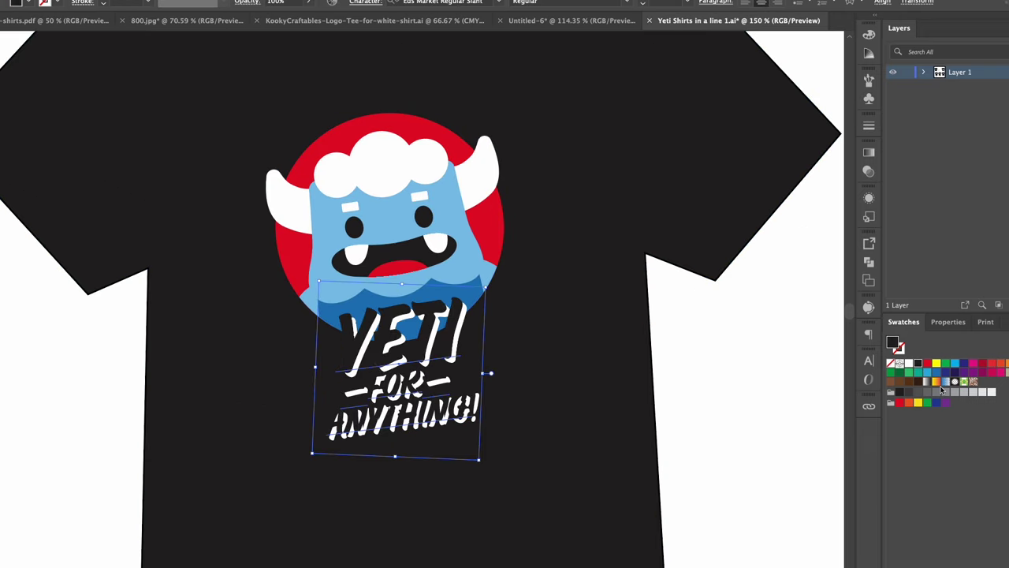
{"action": "left_click", "coordinate": [746, 444]}
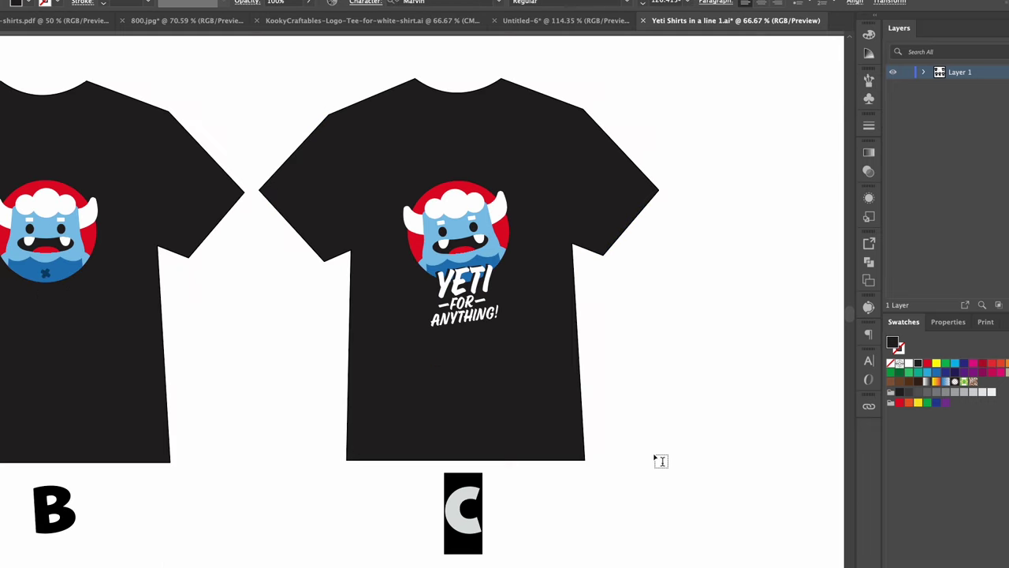
Finish the letter C label beneath the third shirt and look over the row of shirt designs
{"action": "left_click", "coordinate": [225, 83], "text": "super"}
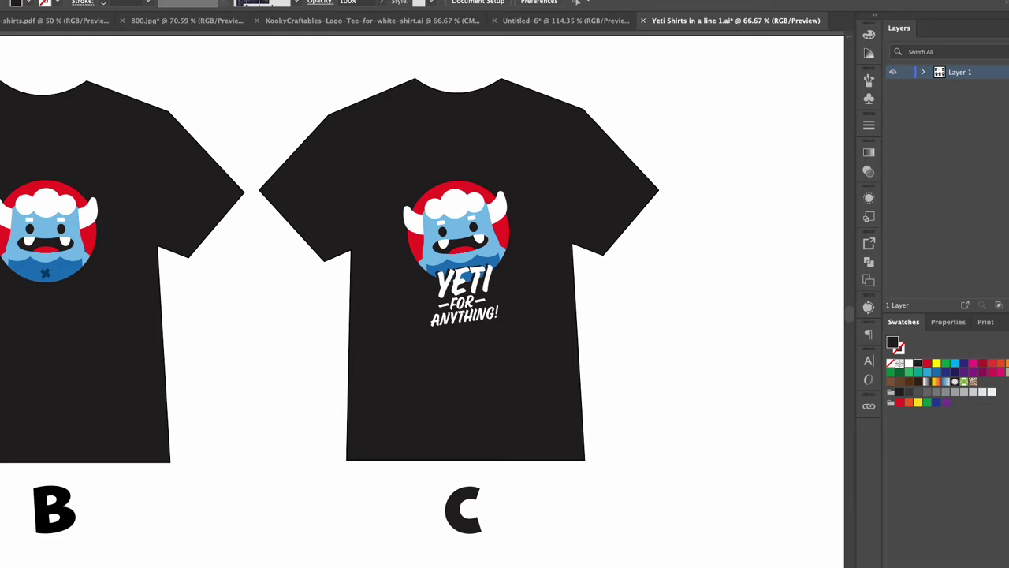
{"action": "key", "text": "super+equal"}
{"action": "key", "text": "super+equal"}
{"action": "scroll", "coordinate": [520, 288], "scroll_direction": "down", "scroll_amount": 3}
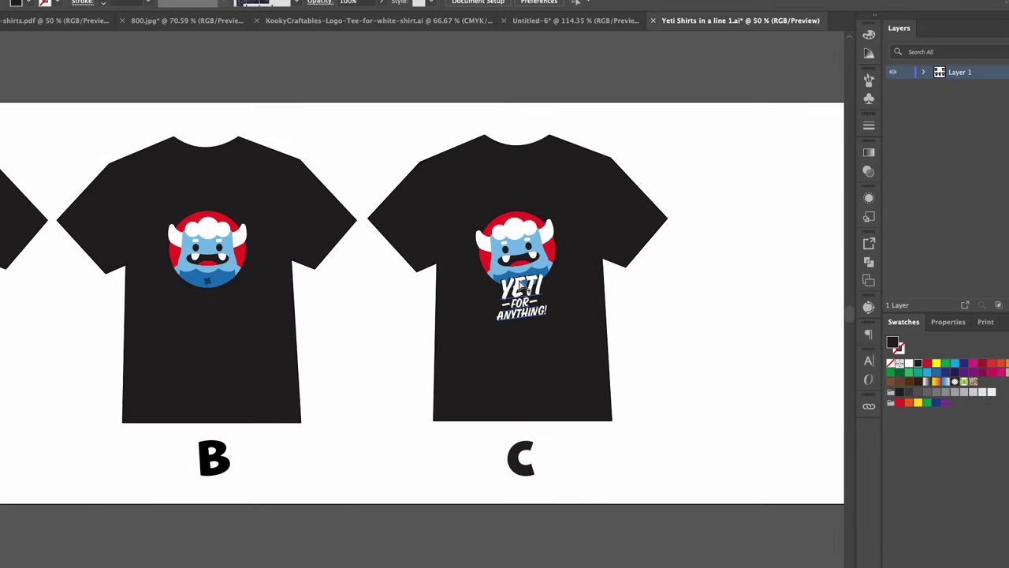
{"action": "scroll", "coordinate": [520, 287], "scroll_direction": "left", "scroll_amount": 3}
Write IS THIS WHOLE IDEA COMPLETELY as centered black text on four lines in an empty area
{"action": "left_click_drag", "start_coordinate": [349, 376], "coordinate": [369, 399]}
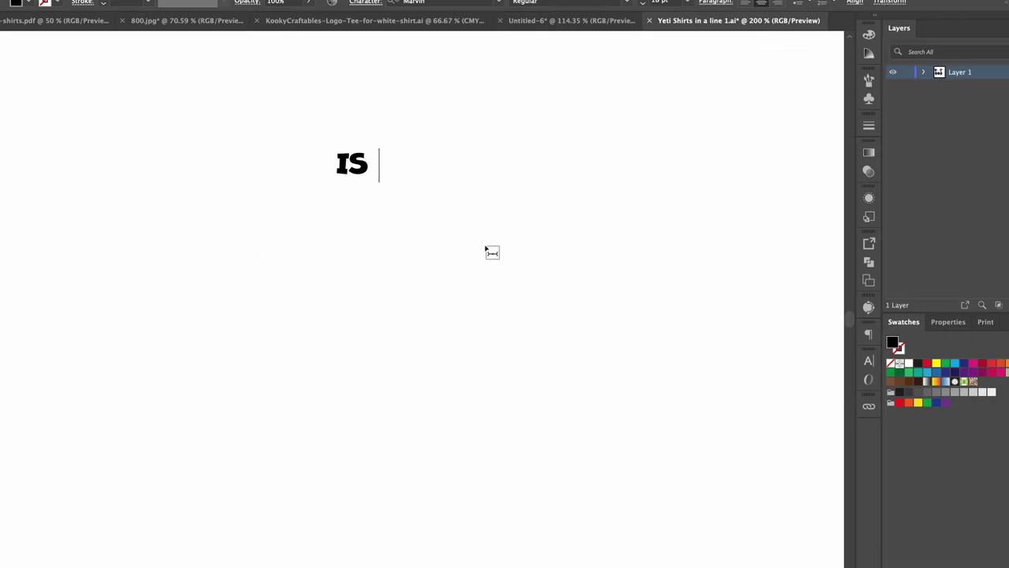
{"action": "type", "text": "THIS"}
{"action": "key", "text": "Return"}
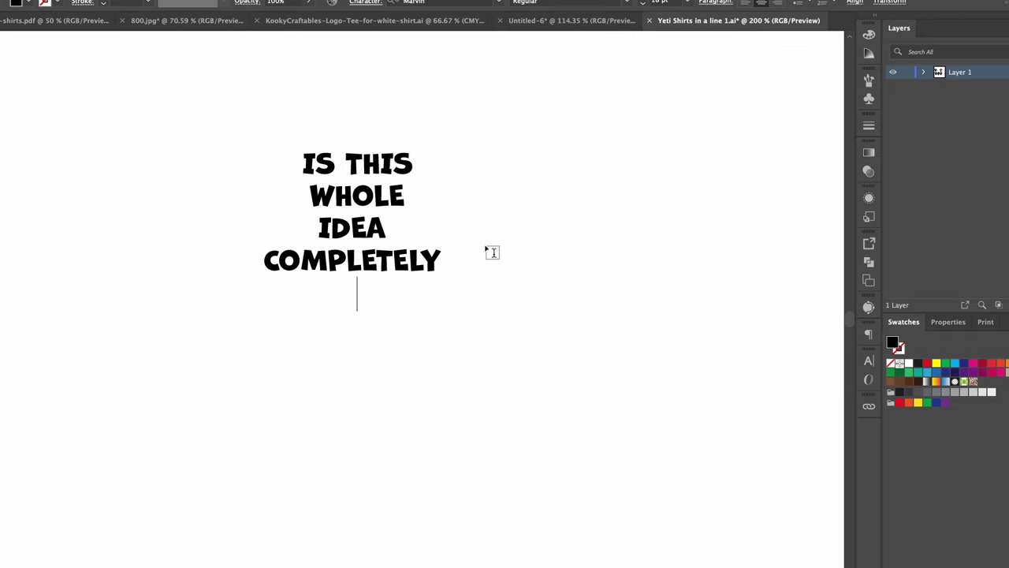
Enlarge the STUPID?! text to several times its size and deselect it
{"action": "triple_click", "coordinate": [331, 290]}
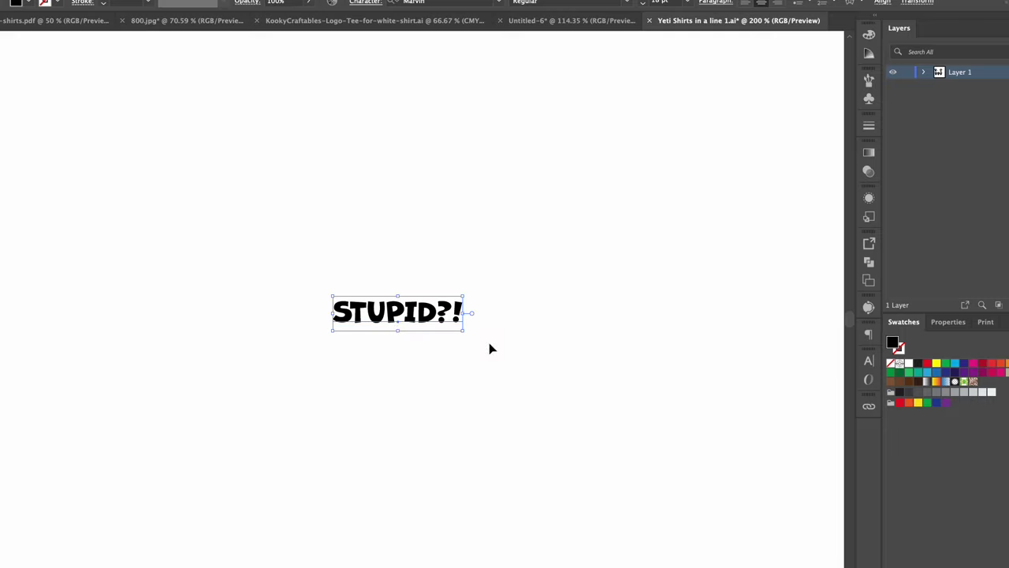
{"action": "left_click_drag", "start_coordinate": [489, 343], "coordinate": [473, 284]}
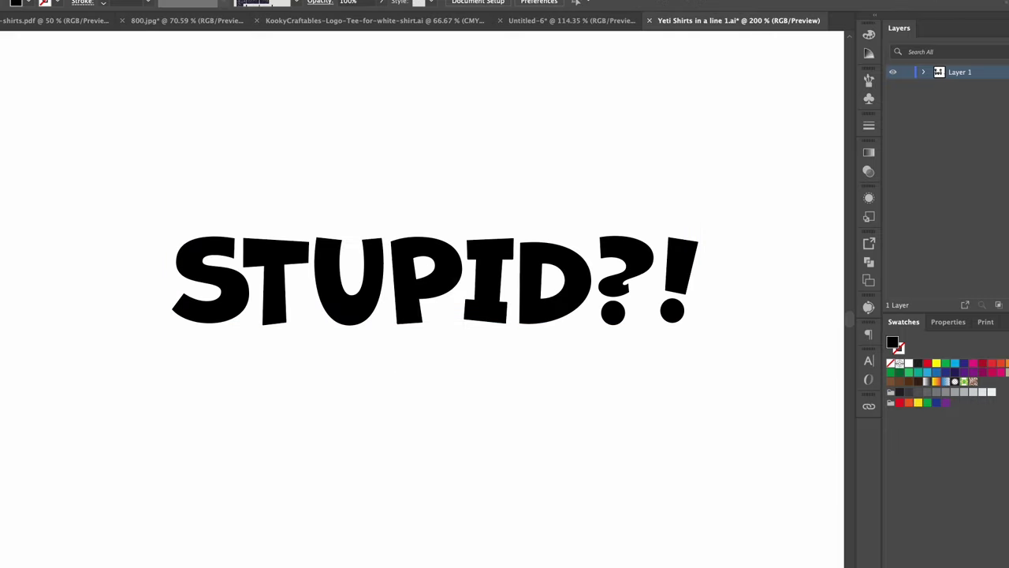
{"action": "double_click", "coordinate": [351, 271]}
{"action": "key", "text": "Escape"}
Write WHAT ELSE MIGHT THIS YETI LIKE TO SAY? as large centered text on four lines below HMMM..
{"action": "left_click_drag", "start_coordinate": [388, 127], "coordinate": [388, 342]}
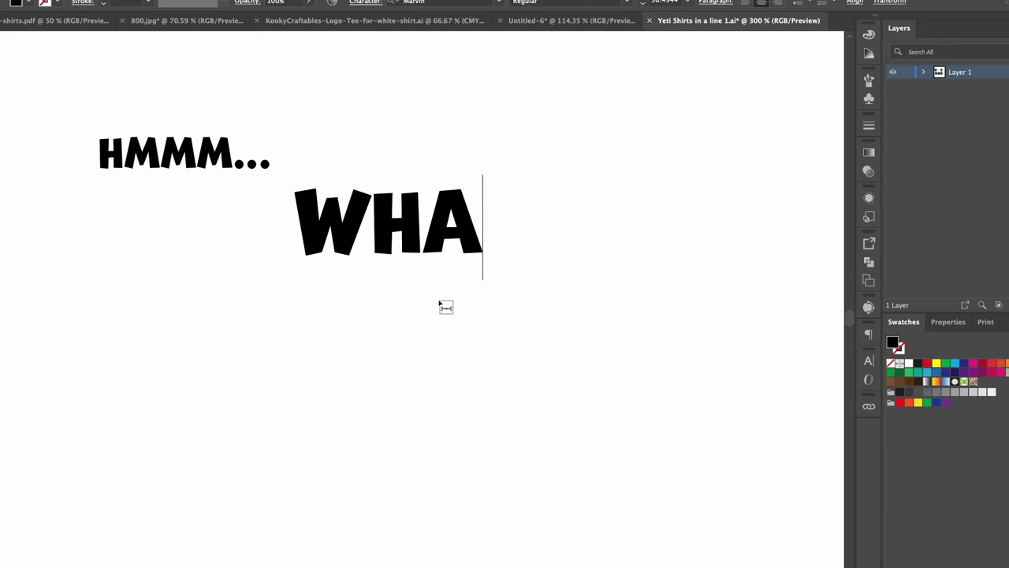
{"action": "type", "text": "T ELSE"}
{"action": "key", "text": "Return"}
{"action": "type", "text": "MIGHT THIS Y"}
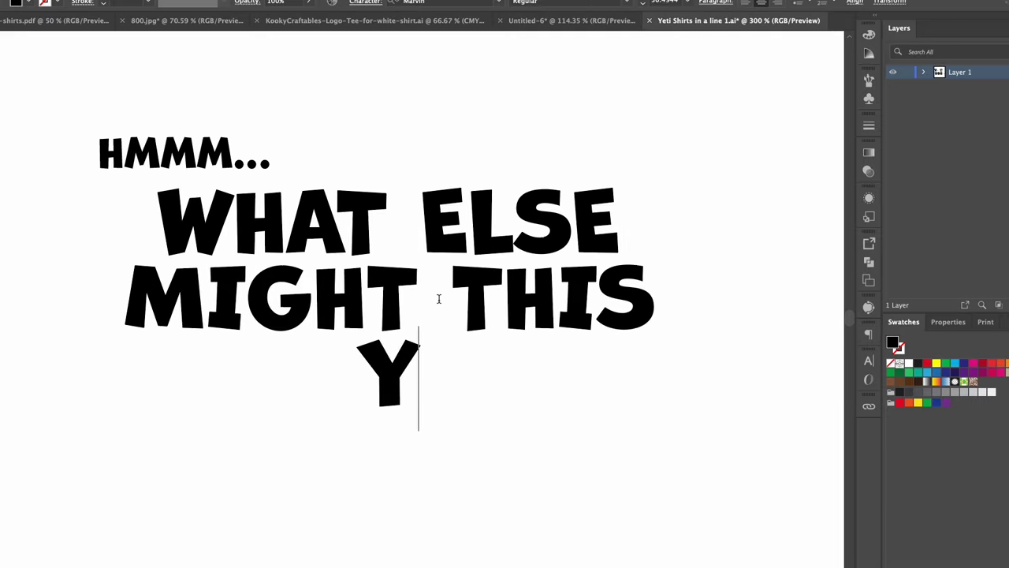
{"action": "type", "text": "ETI LIKE TO"}
{"action": "key", "text": "Return"}
{"action": "type", "text": "SAY?"}
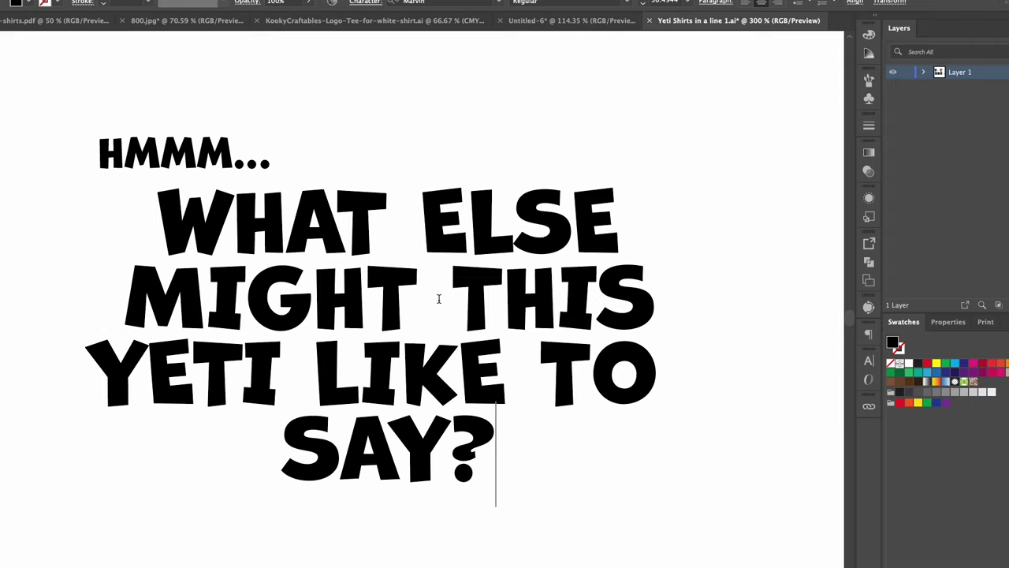
{"action": "key", "text": "Escape"}
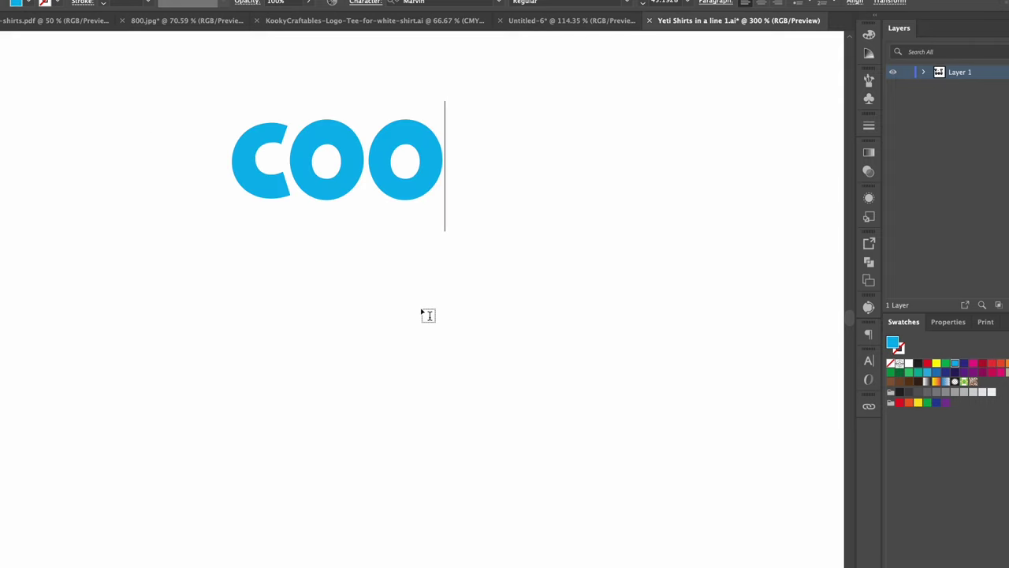
Complete the blue text so it reads COOL, CHILL, RELAX... and CHILLAX on four separate lines
{"action": "type", "text": "L"}
{"action": "key", "text": "Return"}
{"action": "type", "text": "CH"}
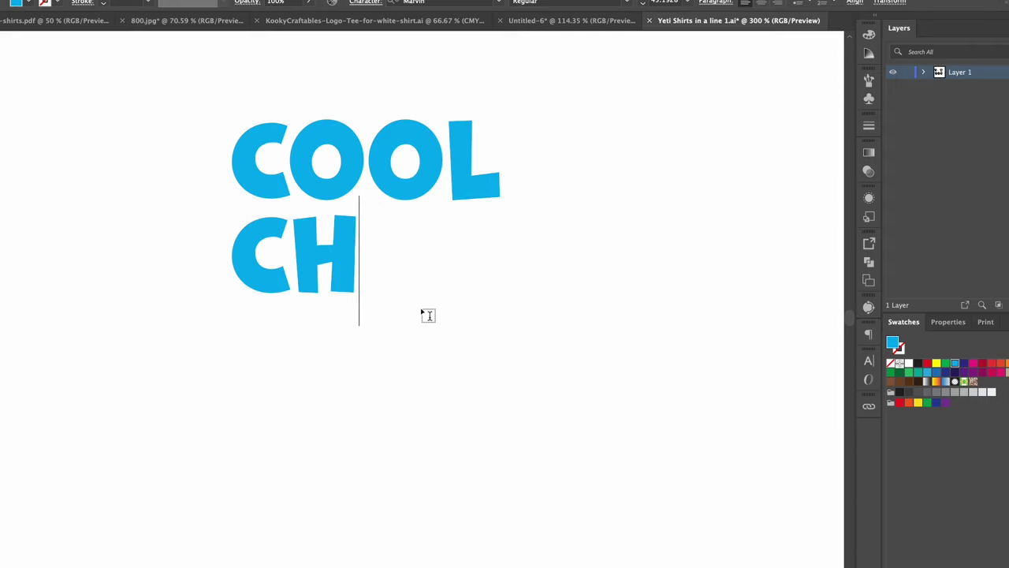
{"action": "type", "text": "ILL"}
{"action": "key", "text": "Return"}
{"action": "type", "text": "RELAX"}
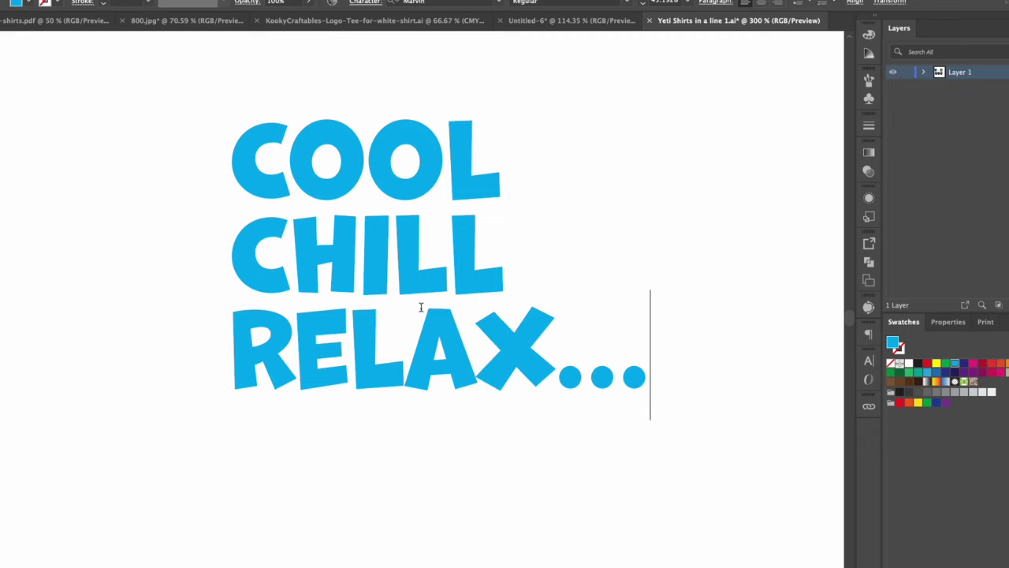
{"action": "type", "text": "..."}
{"action": "key", "text": "Return"}
{"action": "type", "text": "CHILLAX"}
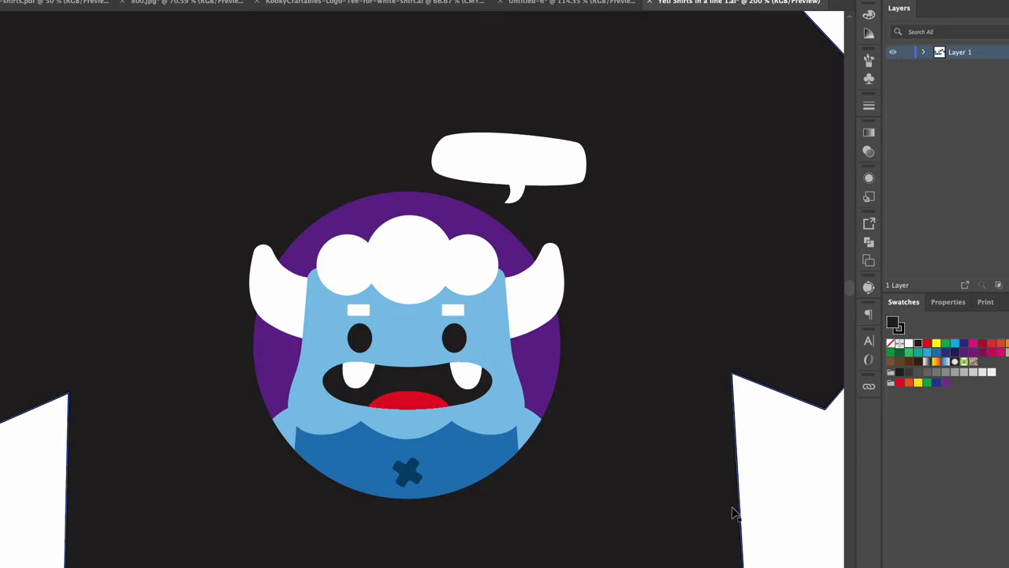
Paste the blue CHILLAX! lettering into the white speech bubble above the yeti on shirt D
{"action": "key", "text": "super+v"}
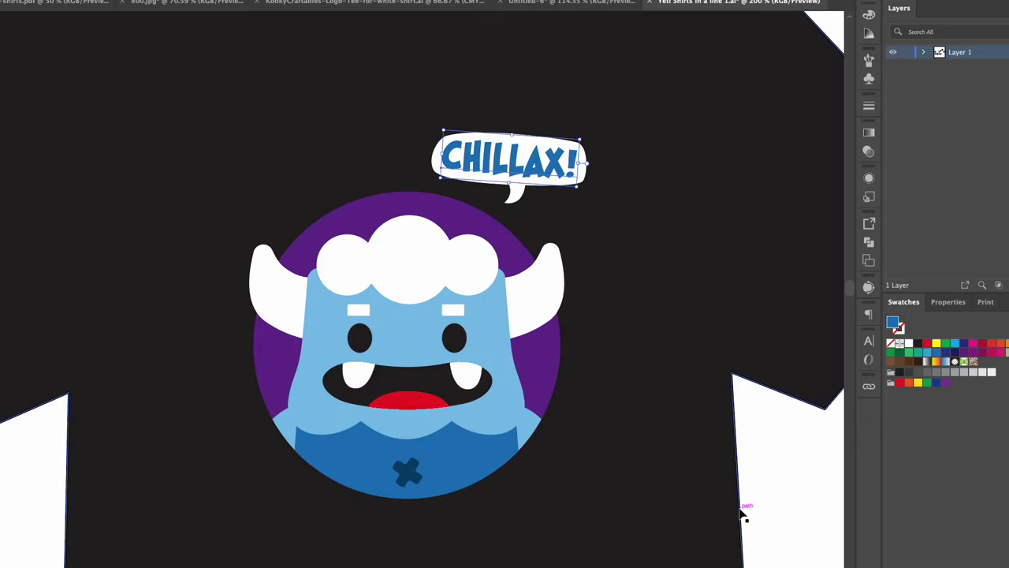
{"action": "scroll", "coordinate": [504, 378], "scroll_direction": "down", "scroll_amount": 3}
{"action": "scroll", "coordinate": [505, 379], "scroll_direction": "down", "scroll_amount": 3}
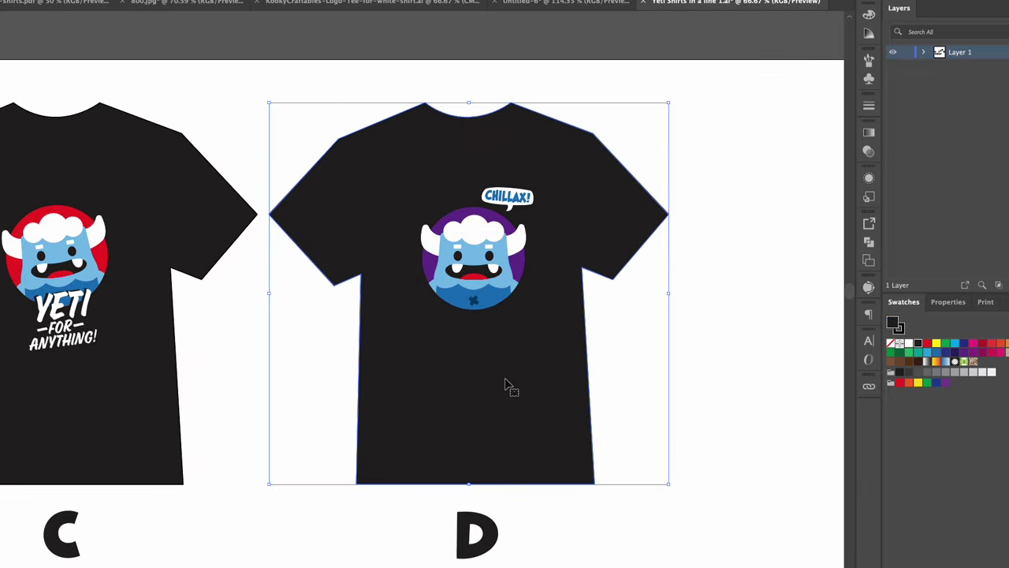
Duplicate shirt D together with its letter label and place the copy directly beside it in the row
{"action": "scroll", "coordinate": [502, 381], "scroll_direction": "right", "scroll_amount": 3}
{"action": "scroll", "coordinate": [489, 386], "scroll_direction": "right", "scroll_amount": 1}
{"action": "left_click", "coordinate": [603, 387]}
{"action": "left_click_drag", "start_coordinate": [220, 100], "coordinate": [490, 538]}
{"action": "left_click_drag", "start_coordinate": [356, 443], "coordinate": [768, 443]}
{"action": "scroll", "coordinate": [520, 258], "scroll_direction": "right", "scroll_amount": 5}
{"action": "left_click", "coordinate": [332, 304]}
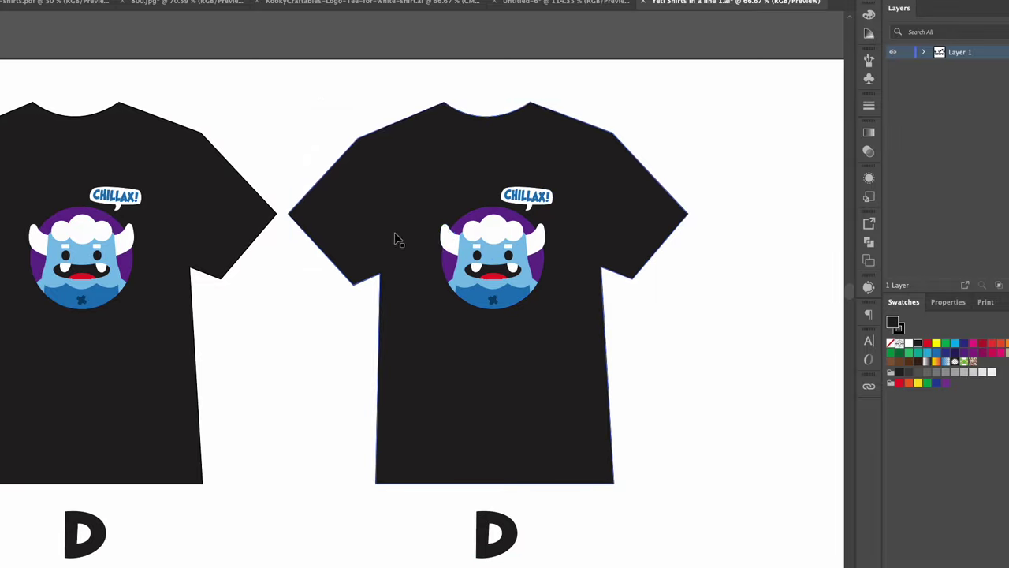
Replace the purple circle yeti on the copied shirt with the pasted full-body yeti, positioned under the CHILLAX! bubble
{"action": "left_click", "coordinate": [511, 262]}
{"action": "key", "text": "Delete"}
{"action": "scroll", "coordinate": [544, 209], "scroll_direction": "up", "scroll_amount": 3}
{"action": "key", "text": "super+v"}
{"action": "left_click_drag", "start_coordinate": [417, 294], "coordinate": [410, 332]}
Duplicate the full-body yeti shirt with its label and place the copy next in the row
{"action": "key", "text": "super+minus"}
{"action": "key", "text": "super+minus"}
{"action": "left_click_drag", "start_coordinate": [368, 429], "coordinate": [772, 419]}
{"action": "scroll", "coordinate": [500, 241], "scroll_direction": "right", "scroll_amount": 5}
Delete the CHILLAX! speech bubble from above the yeti on the newest shirt copy
{"action": "scroll", "coordinate": [496, 240], "scroll_direction": "up", "scroll_amount": 3}
{"action": "left_click", "coordinate": [672, 282]}
{"action": "left_click", "coordinate": [485, 68]}
{"action": "key", "text": "Delete"}
{"action": "key", "text": "Delete"}
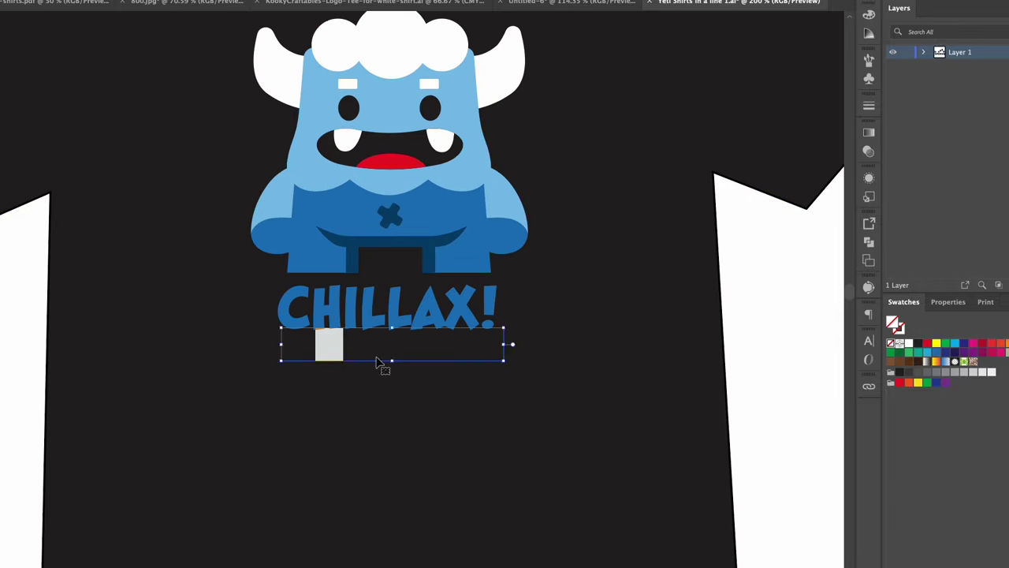
Color the I'M IN FULL YETI MODE line beneath CHILLAX! white and deselect it
{"action": "key", "text": "super+a"}
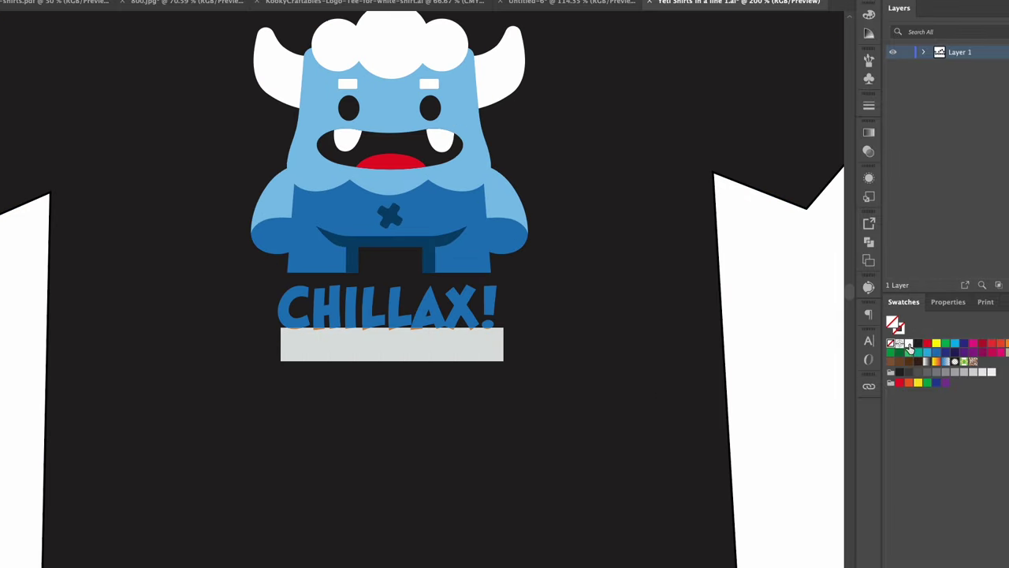
{"action": "left_click", "coordinate": [909, 344]}
{"action": "left_click", "coordinate": [483, 347]}
{"action": "key", "text": "super+minus"}
{"action": "key", "text": "super+minus"}
{"action": "key", "text": "super+minus"}
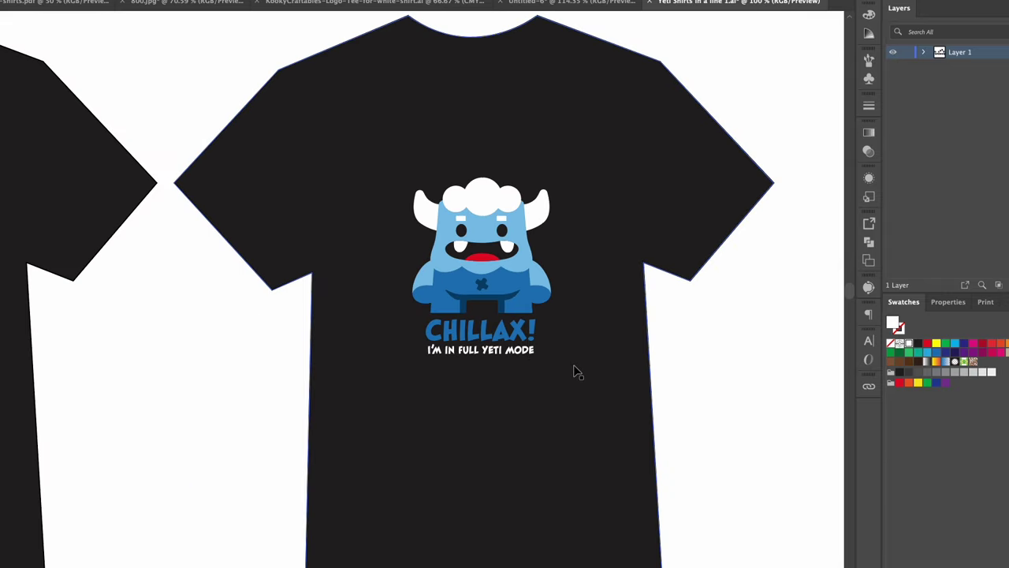
{"action": "scroll", "coordinate": [574, 486], "scroll_direction": "right", "scroll_amount": 4}
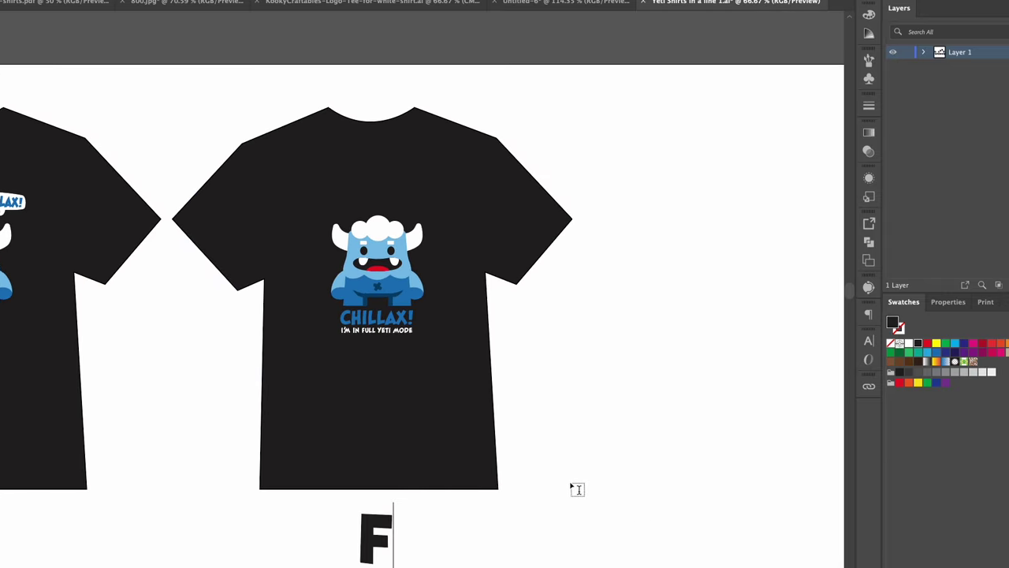
Change the red FRUN text to FRUST-RATING, hyphenated over two lines
{"action": "scroll", "coordinate": [473, 457], "scroll_direction": "down", "scroll_amount": 3}
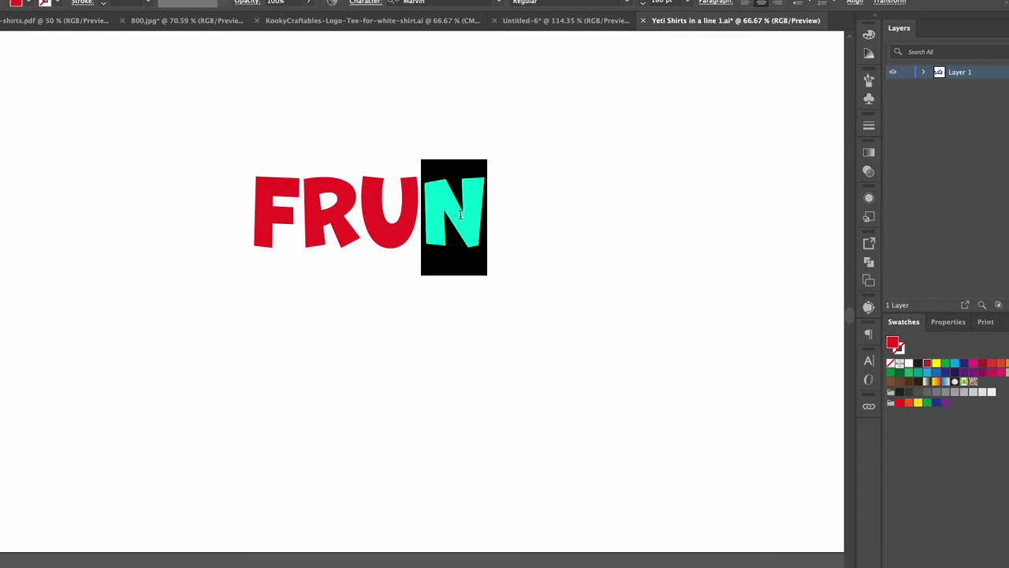
{"action": "type", "text": "ST"}
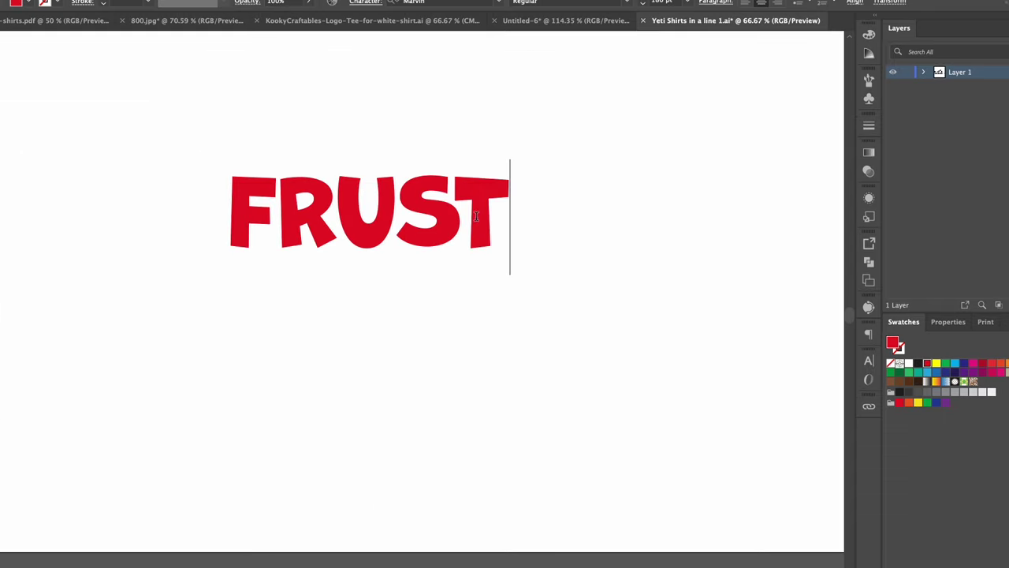
{"action": "type", "text": "-"}
{"action": "key", "text": "Return"}
{"action": "type", "text": "RER"}
{"action": "key", "text": "BackSpace"}
{"action": "key", "text": "BackSpace"}
{"action": "type", "text": "ATING"}
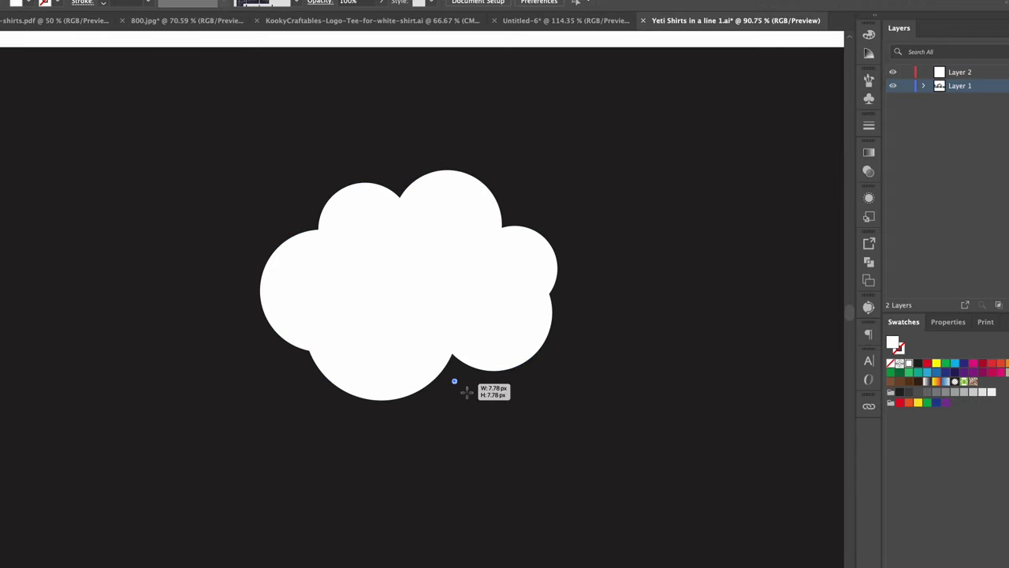
Add two more white circles along the lower edge of the cloud shape on the black background
{"action": "left_click_drag", "start_coordinate": [467, 393], "coordinate": [494, 420]}
{"action": "left_click_drag", "start_coordinate": [434, 420], "coordinate": [467, 454]}
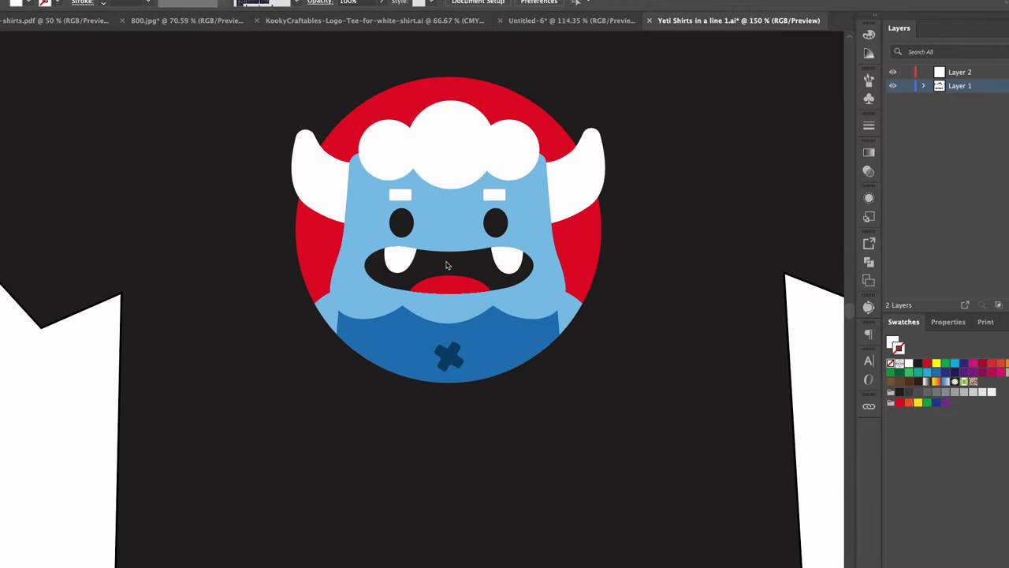
Duplicate shirt B with its letter label and place the copy at the end of the row after shirt F
{"action": "scroll", "coordinate": [446, 263], "scroll_direction": "down", "scroll_amount": 3}
{"action": "scroll", "coordinate": [456, 279], "scroll_direction": "down", "scroll_amount": 3}
{"action": "left_click_drag", "start_coordinate": [348, 187], "coordinate": [539, 458]}
{"action": "scroll", "coordinate": [520, 449], "scroll_direction": "right", "scroll_amount": 5}
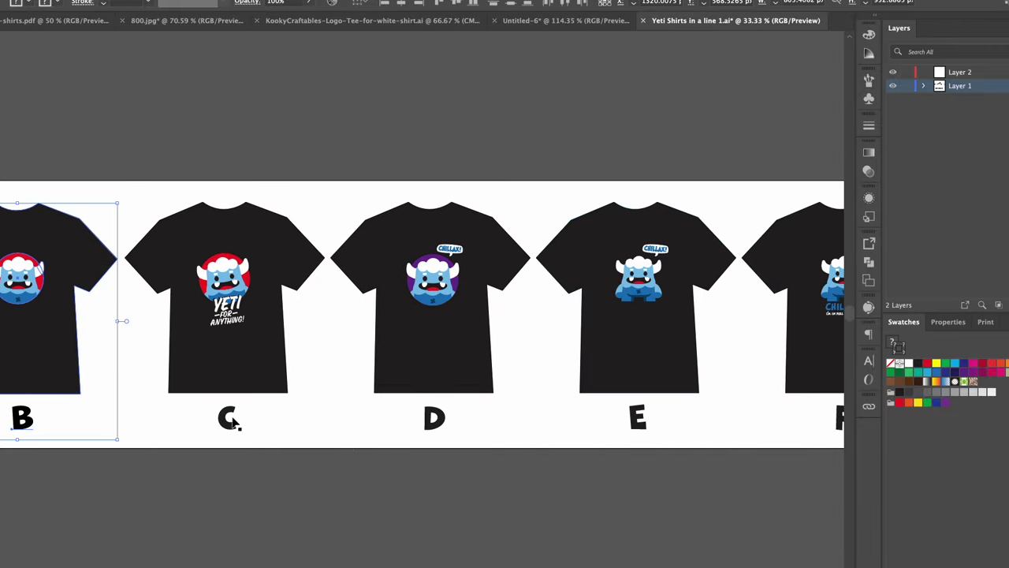
{"action": "left_click_drag", "start_coordinate": [52, 339], "coordinate": [789, 291]}
{"action": "scroll", "coordinate": [761, 345], "scroll_direction": "up", "scroll_amount": 5}
{"action": "scroll", "coordinate": [573, 354], "scroll_direction": "down", "scroll_amount": 3}
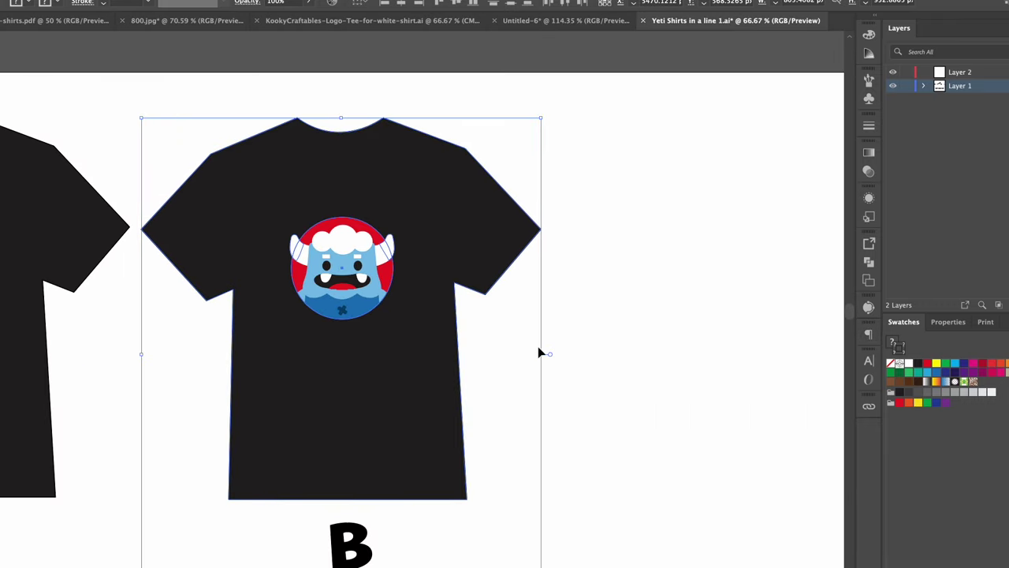
Move the red circle yeti badge slightly higher on the copied shirt
{"action": "left_click", "coordinate": [541, 352]}
{"action": "left_click", "coordinate": [347, 291]}
{"action": "left_click_drag", "start_coordinate": [342, 321], "coordinate": [343, 300]}
{"action": "left_click_drag", "start_coordinate": [347, 287], "coordinate": [347, 272]}
{"action": "scroll", "coordinate": [708, 301], "scroll_direction": "up", "scroll_amount": 2}
Paste the Chinese character 雍, fill it white and center it beneath the yeti badge, overlapping the badge's lower edge
{"action": "key", "text": "super+v"}
{"action": "left_click", "coordinate": [468, 272]}
{"action": "left_click_drag", "start_coordinate": [459, 340], "coordinate": [163, 331]}
{"action": "left_click", "coordinate": [908, 364]}
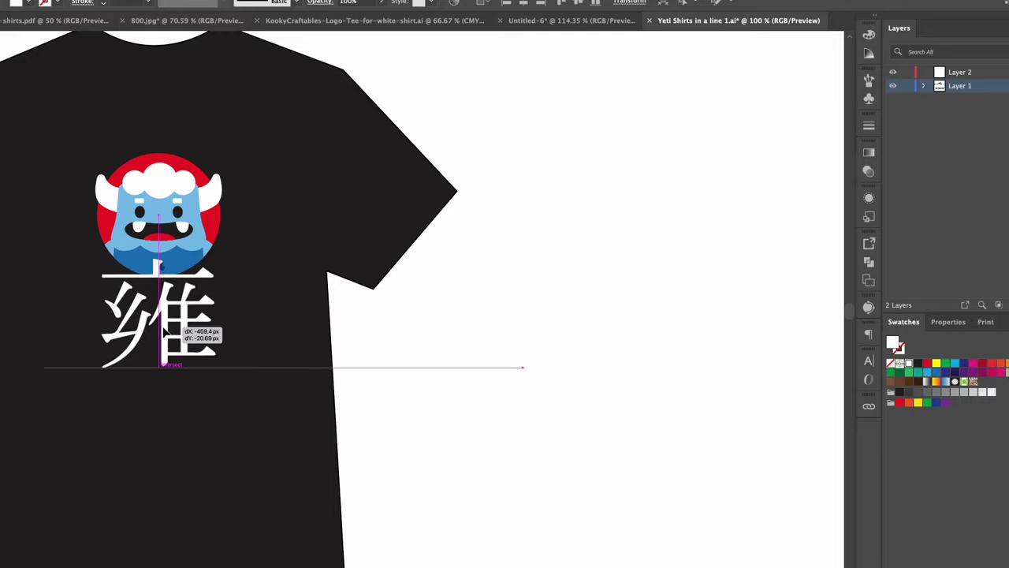
{"action": "scroll", "coordinate": [158, 267], "scroll_direction": "up", "scroll_amount": 5}
{"action": "scroll", "coordinate": [250, 284], "scroll_direction": "down", "scroll_amount": 4}
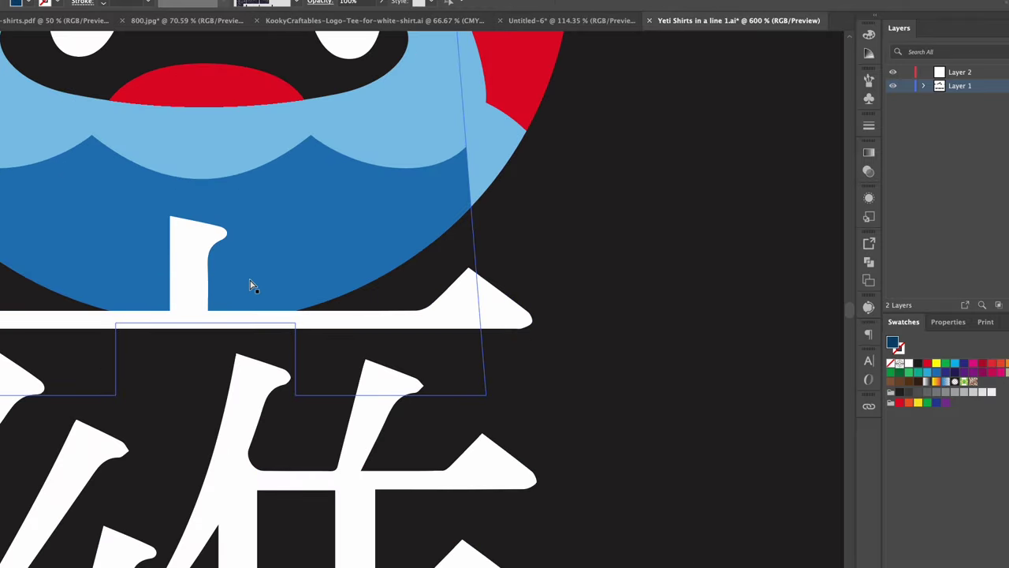
{"action": "left_click", "coordinate": [368, 351]}
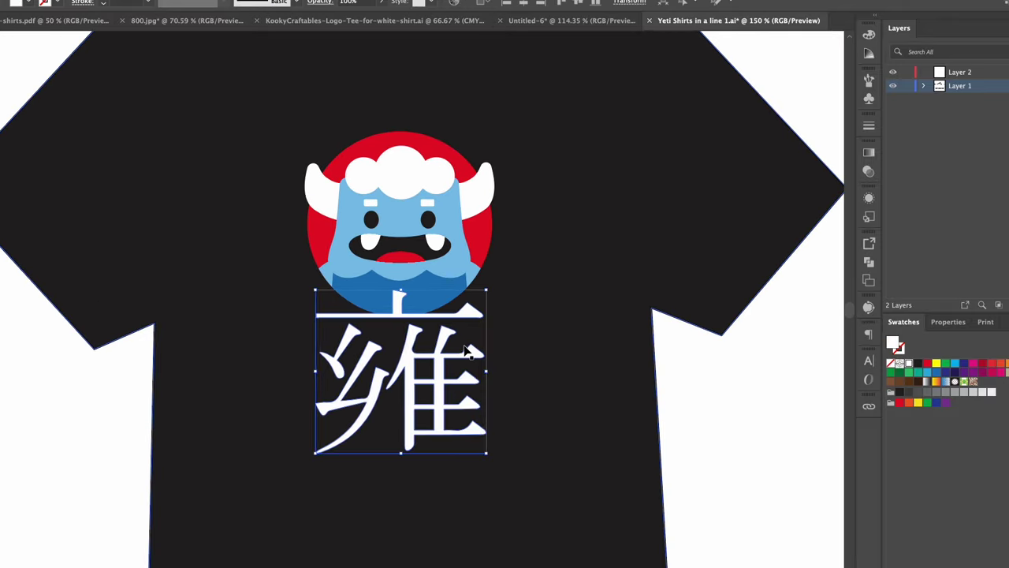
{"action": "scroll", "coordinate": [462, 370], "scroll_direction": "down", "scroll_amount": 2}
{"action": "left_click", "coordinate": [593, 414]}
{"action": "scroll", "coordinate": [593, 414], "scroll_direction": "right", "scroll_amount": 2}
{"action": "left_click", "coordinate": [484, 342]}
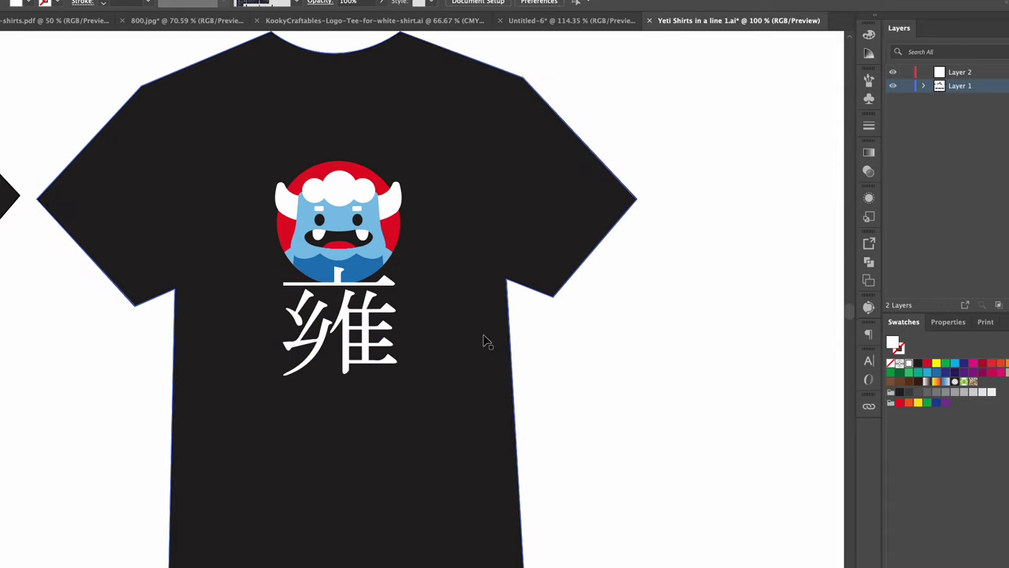
Change the fill of the shirt carrying the Chinese character to white
{"action": "key", "text": "a"}
{"action": "scroll", "coordinate": [296, 282], "scroll_direction": "up", "scroll_amount": 1}
{"action": "scroll", "coordinate": [473, 338], "scroll_direction": "left", "scroll_amount": 1}
{"action": "scroll", "coordinate": [479, 339], "scroll_direction": "down", "scroll_amount": 1}
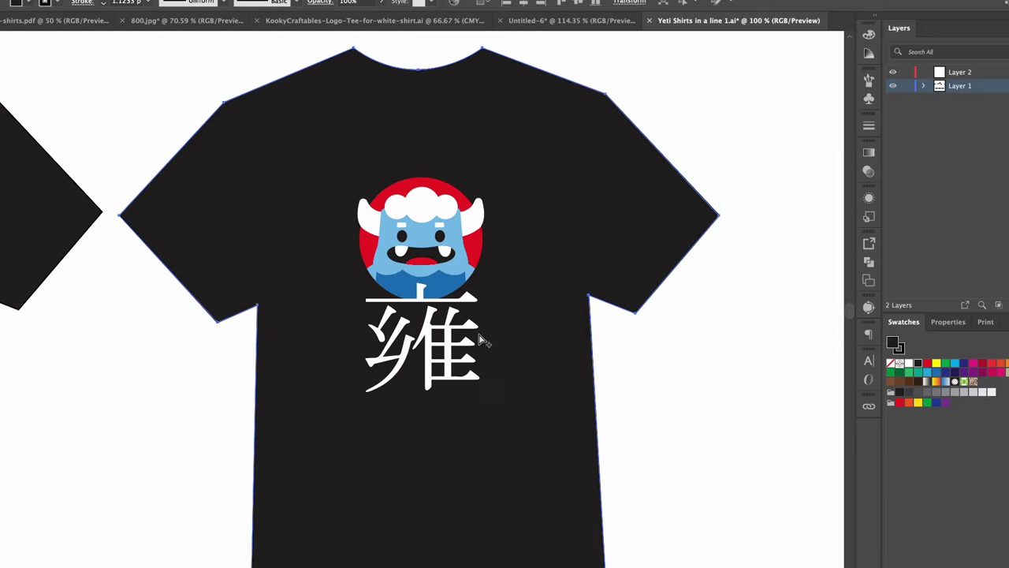
{"action": "left_click", "coordinate": [909, 364]}
{"action": "left_click", "coordinate": [638, 393]}
Fill the Chinese character beneath the yeti badge with black and deselect it
{"action": "left_click", "coordinate": [419, 315]}
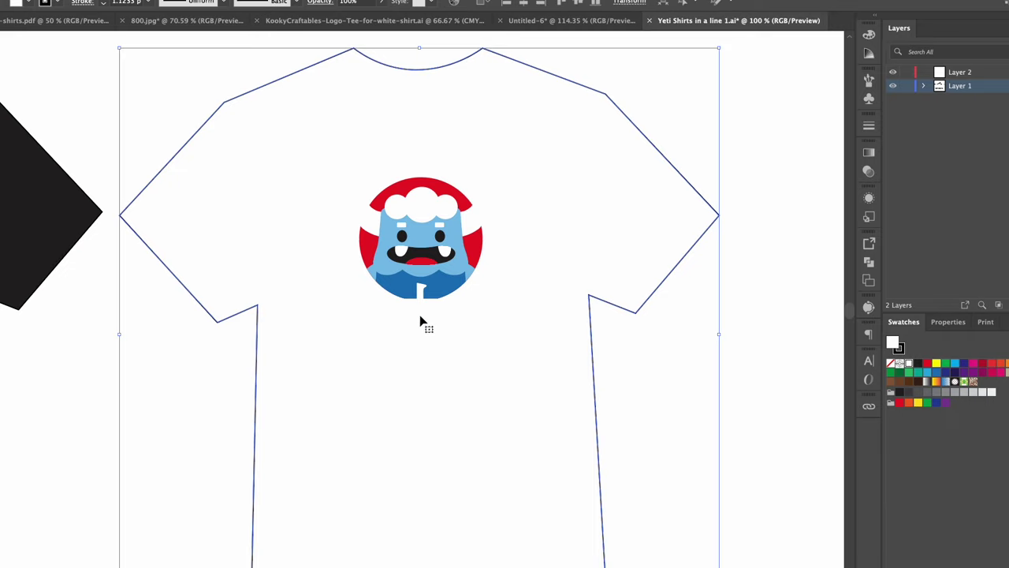
{"action": "left_click", "coordinate": [426, 308]}
{"action": "left_click", "coordinate": [918, 363]}
{"action": "left_click", "coordinate": [654, 339]}
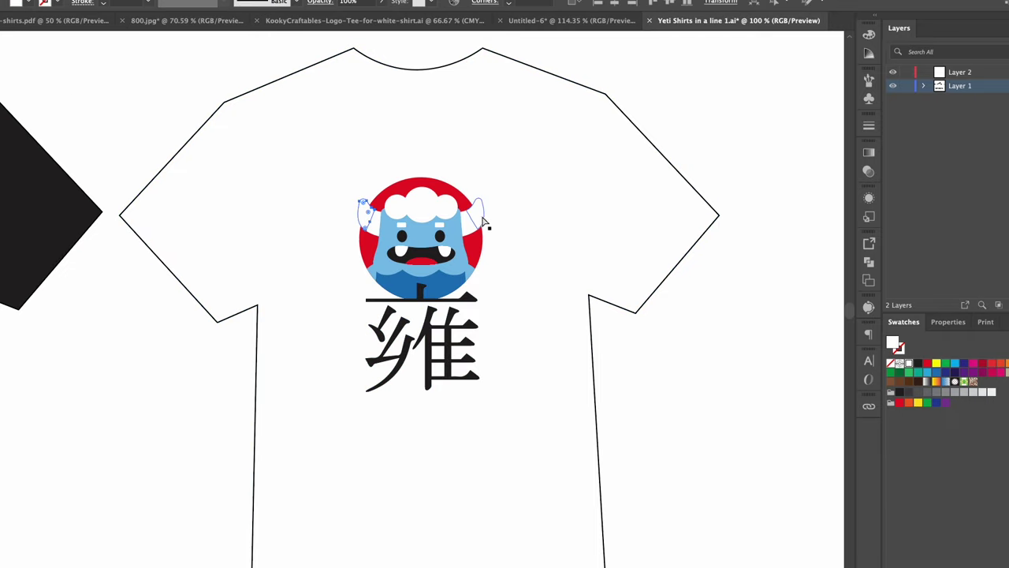
Give the yeti's white horns a very light gray outline against the white shirt
{"action": "left_click", "coordinate": [992, 392]}
{"action": "left_click", "coordinate": [557, 428]}
{"action": "scroll", "coordinate": [557, 428], "scroll_direction": "up", "scroll_amount": 1}
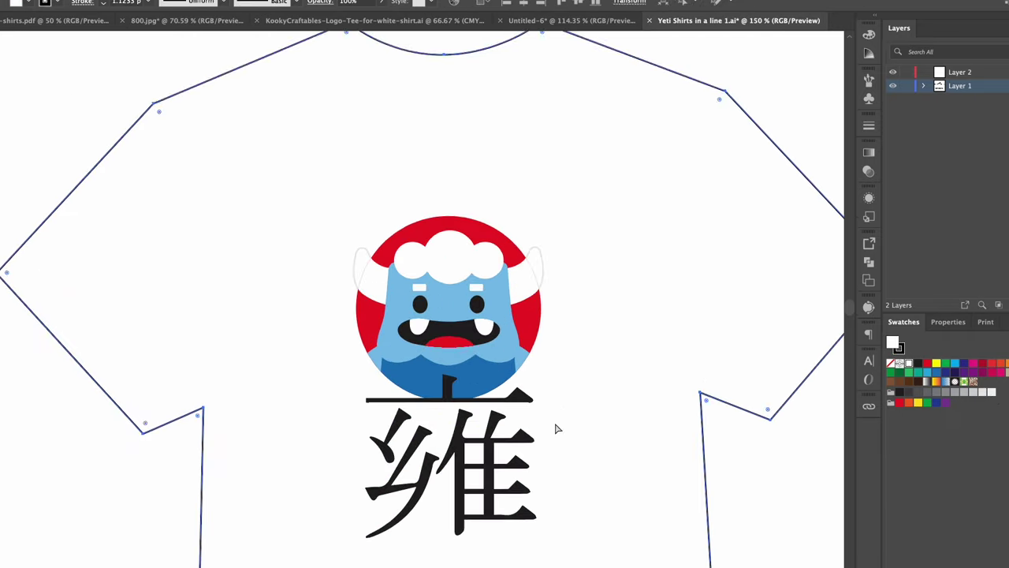
{"action": "scroll", "coordinate": [558, 428], "scroll_direction": "down", "scroll_amount": 2}
{"action": "scroll", "coordinate": [561, 430], "scroll_direction": "down", "scroll_amount": 1}
{"action": "left_click", "coordinate": [680, 467]}
{"action": "scroll", "coordinate": [482, 391], "scroll_direction": "down", "scroll_amount": 1}
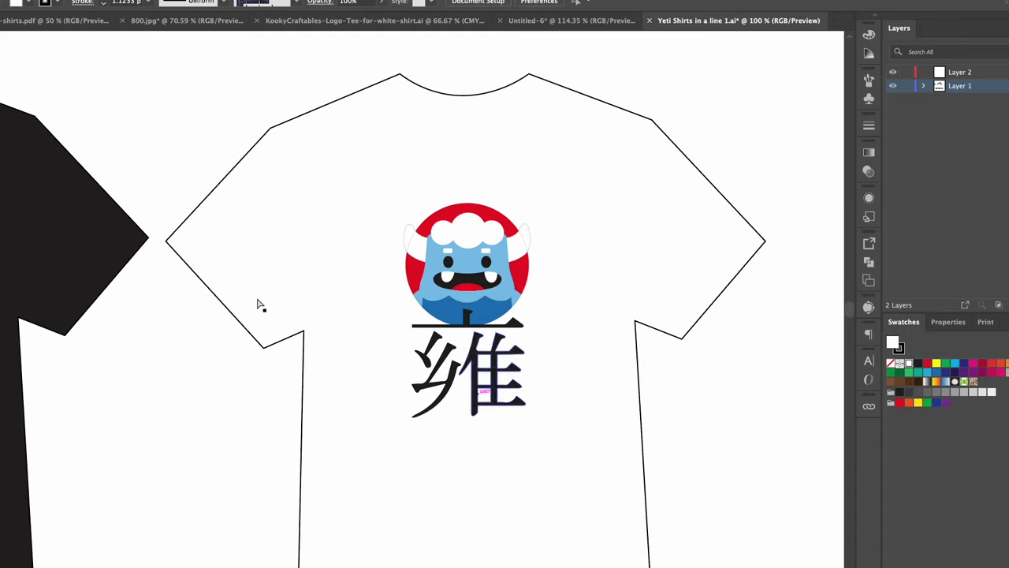
Shrink the yeti badge and Chinese character together and move them to the chest on the wearer's left side
{"action": "left_click", "coordinate": [380, 189]}
{"action": "left_click_drag", "start_coordinate": [323, 70], "coordinate": [647, 428]}
{"action": "left_click", "coordinate": [449, 455], "text": "shift"}
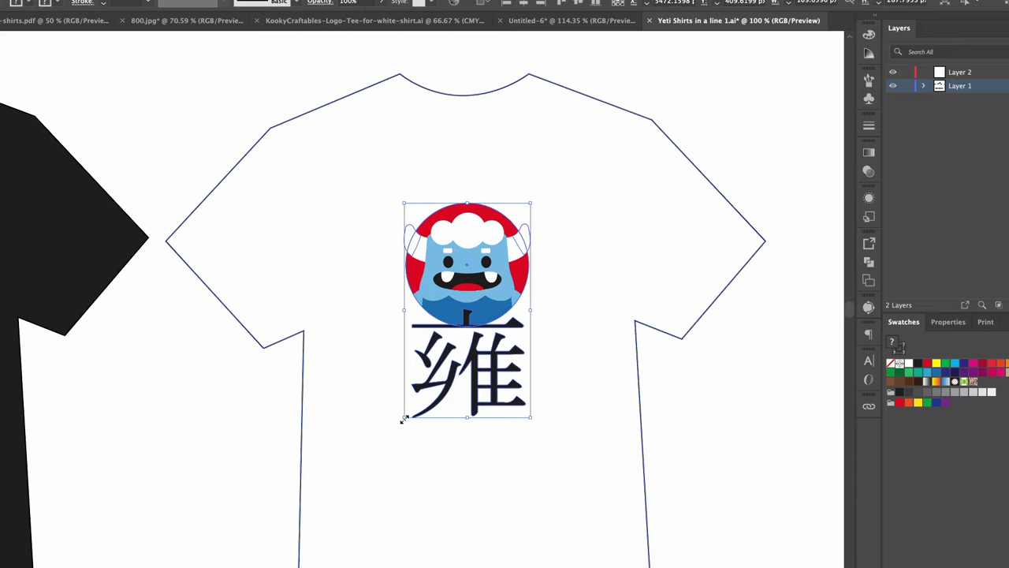
{"action": "left_click_drag", "start_coordinate": [405, 418], "coordinate": [476, 358]}
{"action": "left_click_drag", "start_coordinate": [509, 238], "coordinate": [560, 244]}
{"action": "scroll", "coordinate": [561, 426], "scroll_direction": "down", "scroll_amount": 2}
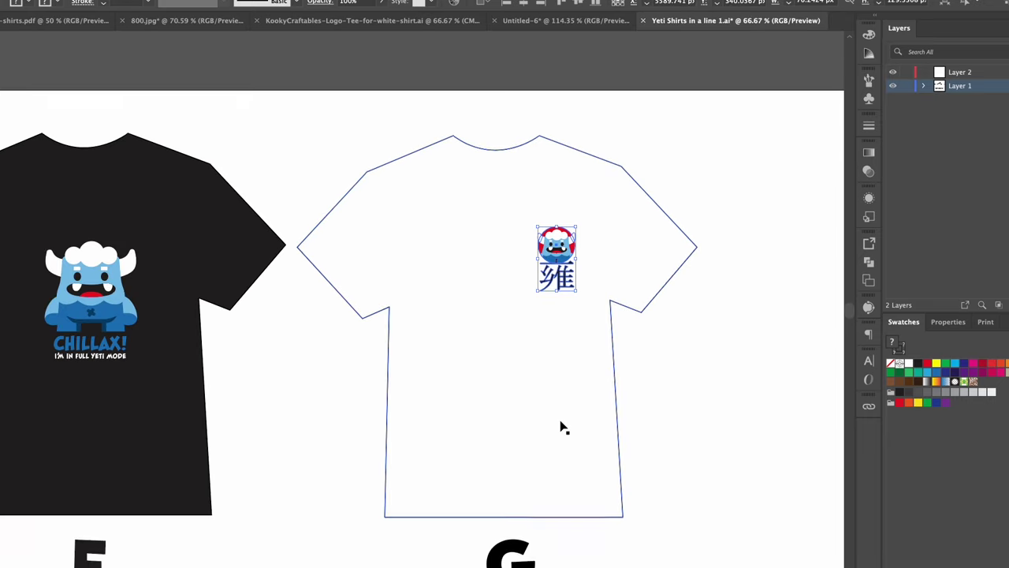
{"action": "left_click", "coordinate": [631, 409]}
Copy shirt C with its letter label and place the copy beside shirt G, aligned with the row
{"action": "scroll", "coordinate": [631, 409], "scroll_direction": "down", "scroll_amount": 3}
{"action": "scroll", "coordinate": [615, 413], "scroll_direction": "right", "scroll_amount": 3}
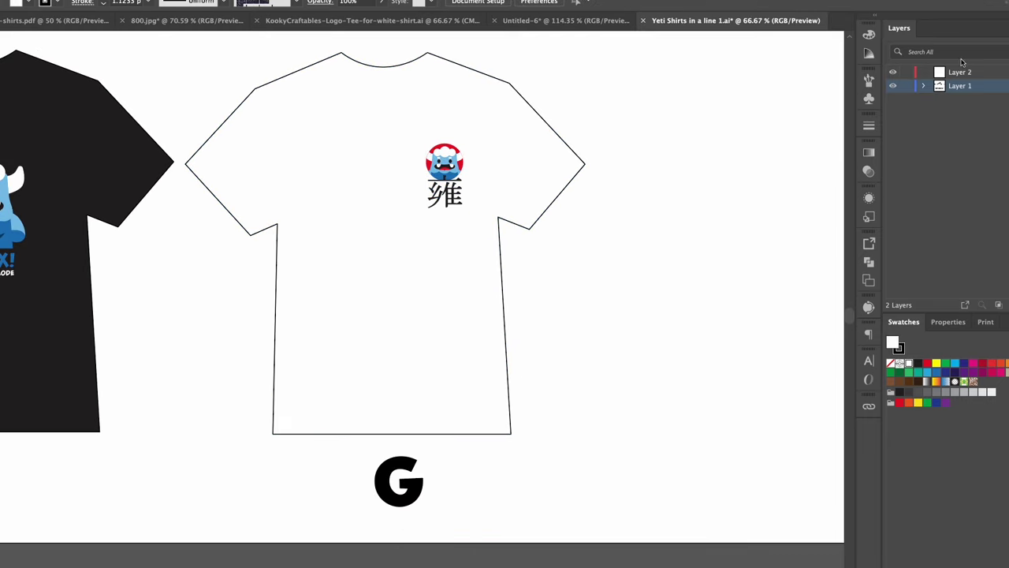
{"action": "scroll", "coordinate": [478, 383], "scroll_direction": "left", "scroll_amount": 20}
{"action": "scroll", "coordinate": [339, 253], "scroll_direction": "up", "scroll_amount": 4}
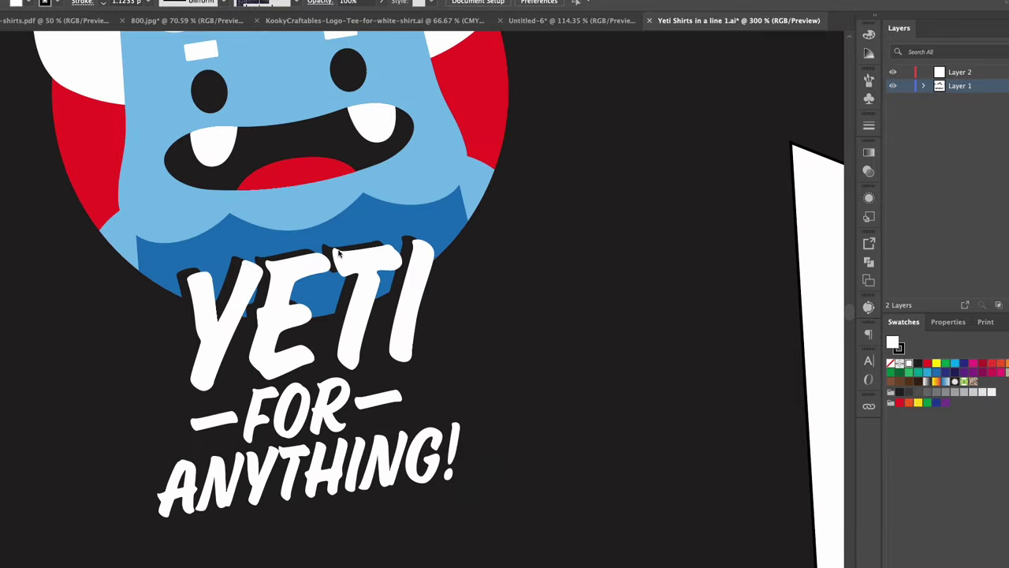
{"action": "scroll", "coordinate": [339, 253], "scroll_direction": "down", "scroll_amount": 4}
{"action": "left_click_drag", "start_coordinate": [519, 503], "coordinate": [519, 504]}
{"action": "key", "text": "super+c"}
{"action": "scroll", "coordinate": [493, 511], "scroll_direction": "right", "scroll_amount": 20}
{"action": "key", "text": "super+v"}
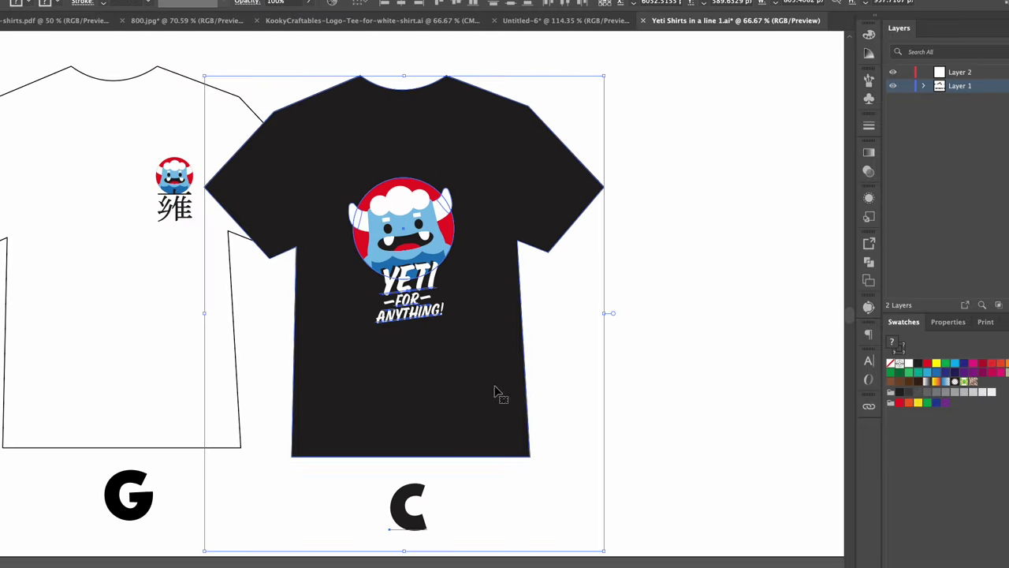
{"action": "left_click_drag", "start_coordinate": [388, 332], "coordinate": [292, 322]}
{"action": "left_click_drag", "start_coordinate": [301, 347], "coordinate": [518, 347]}
Change the letter label under the copied YETI FOR ANYTHING! shirt to H
{"action": "double_click", "coordinate": [530, 508]}
{"action": "key", "text": "super+a"}
{"action": "type", "text": "F"}
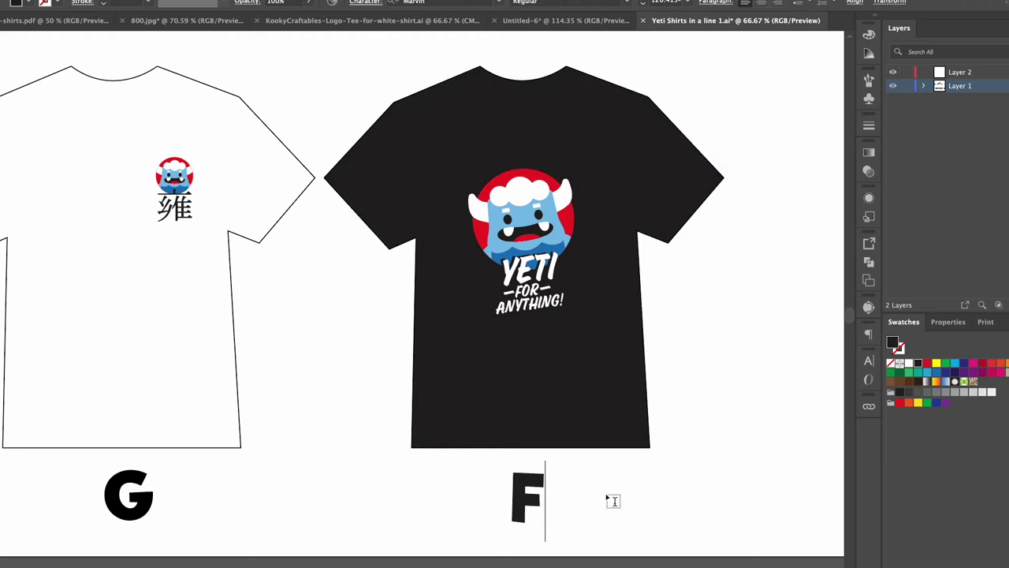
{"action": "key", "text": "Escape"}
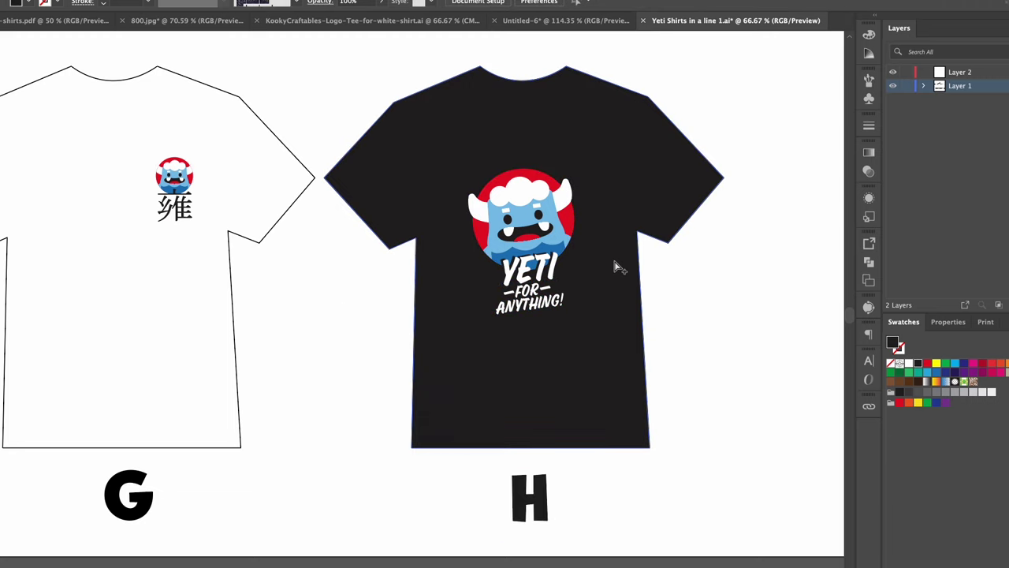
Delete the YETI FOR ANYTHING! slogan text from shirt H
{"action": "scroll", "coordinate": [615, 262], "scroll_direction": "up", "scroll_amount": 3}
{"action": "left_click", "coordinate": [360, 308]}
{"action": "key", "text": "Delete"}
{"action": "key", "text": "ctrl+z"}
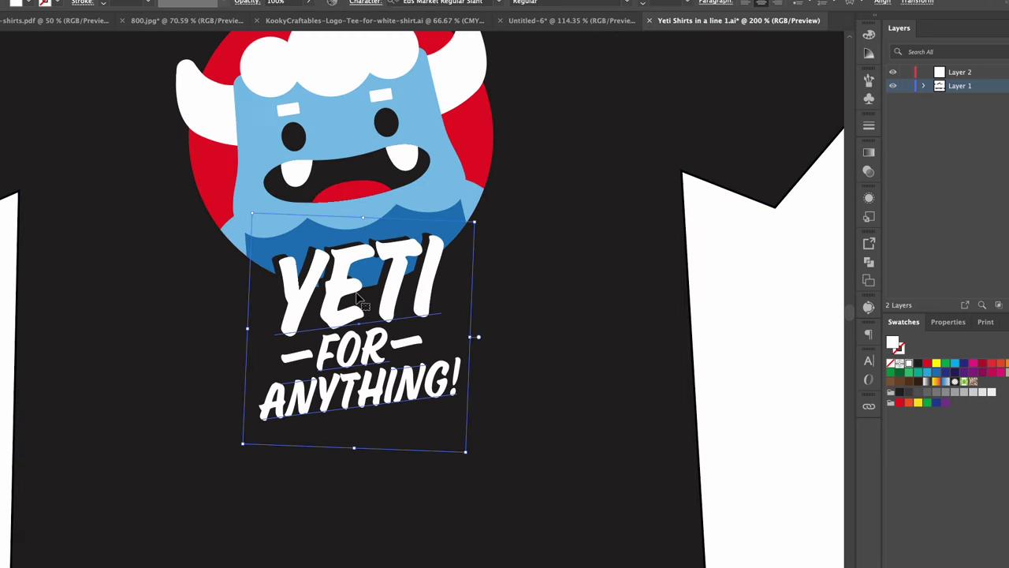
{"action": "key", "text": "Delete"}
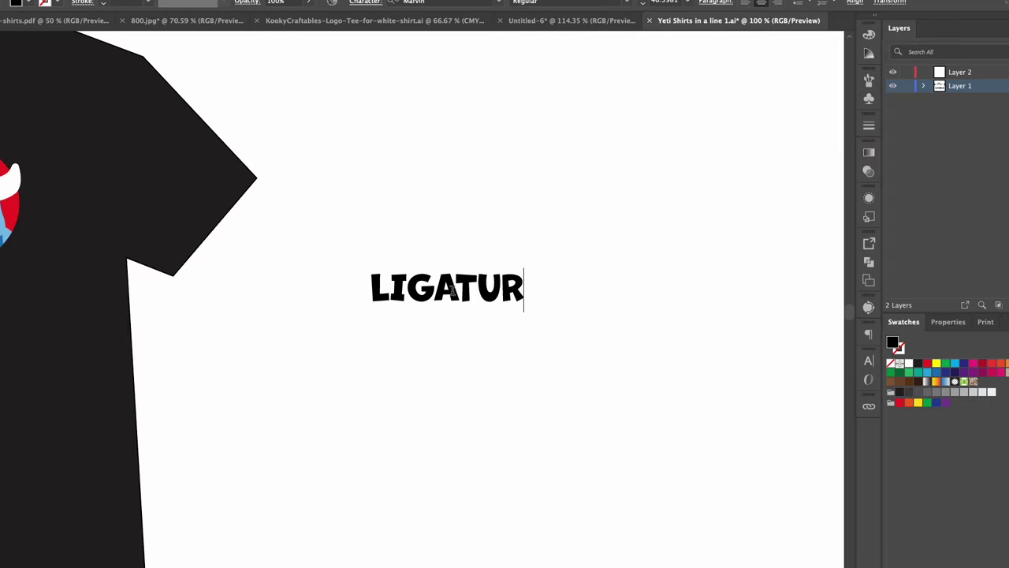
Complete the word LIGATURES as centered black text in the empty area beside shirt H
{"action": "type", "text": "ES"}
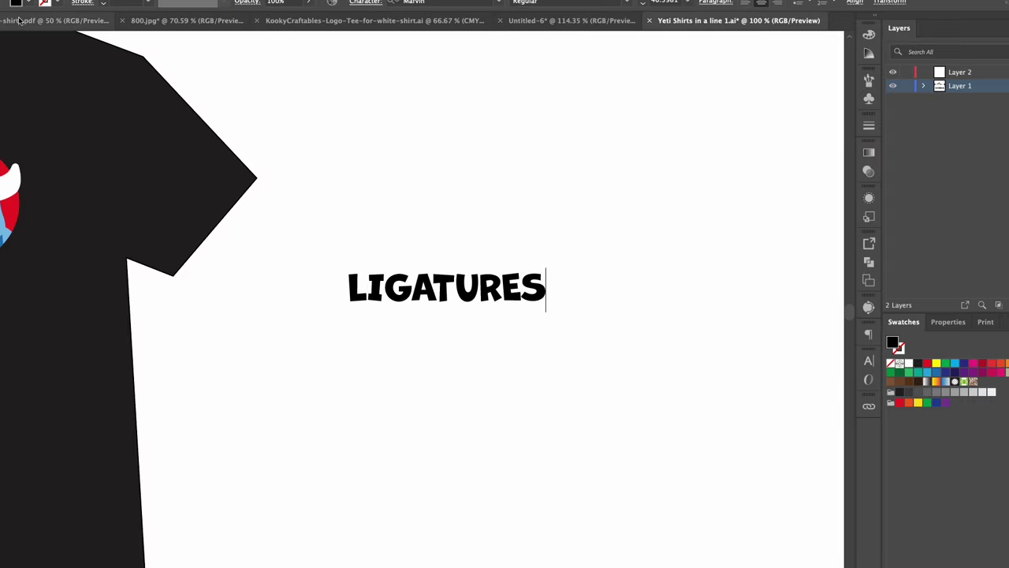
Complete the word five in the large serif text frame and select its letter i
{"action": "left_click", "coordinate": [428, 180]}
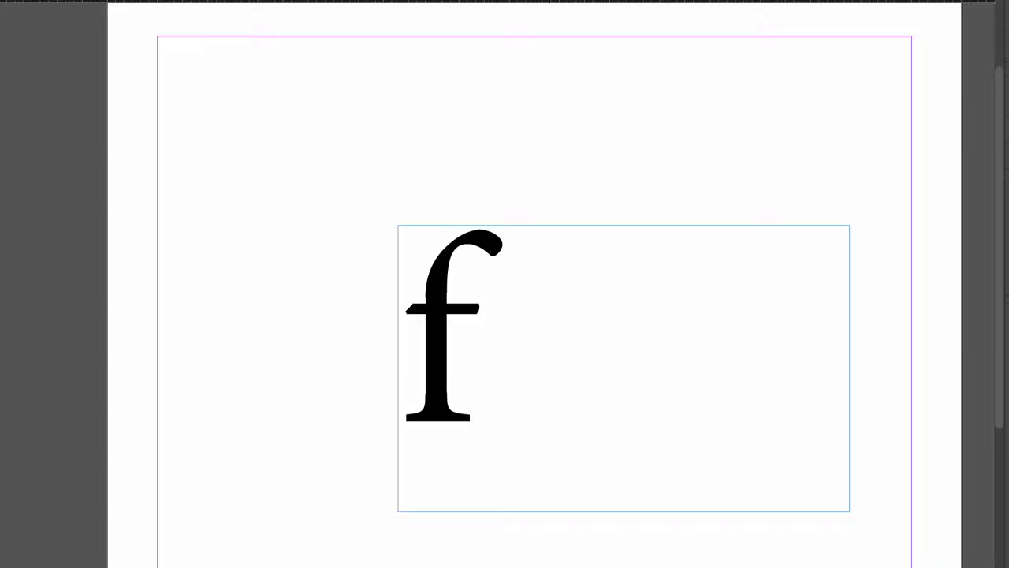
{"action": "type", "text": "i"}
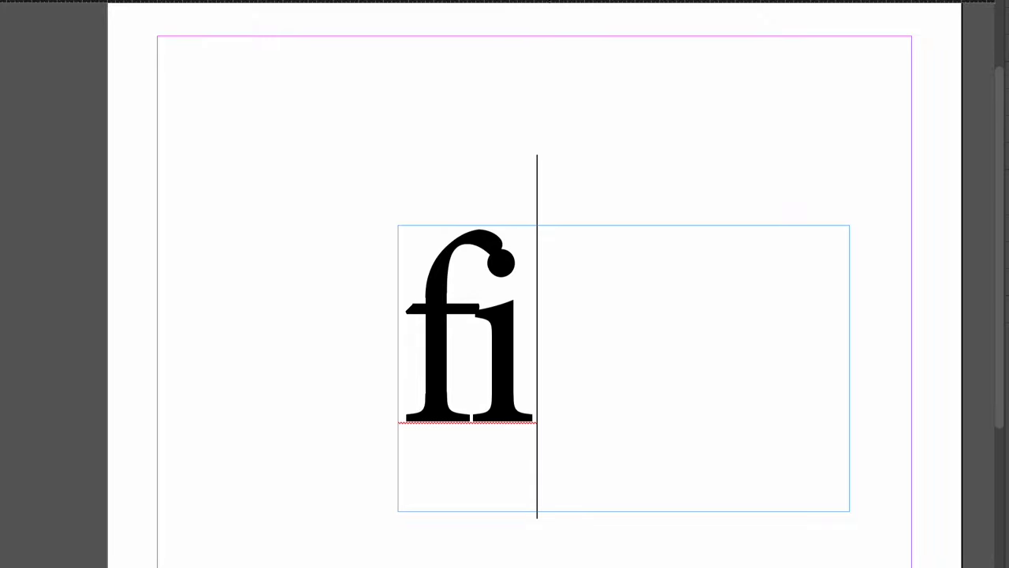
{"action": "type", "text": "ve"}
{"action": "left_click_drag", "start_coordinate": [451, 412], "coordinate": [529, 346]}
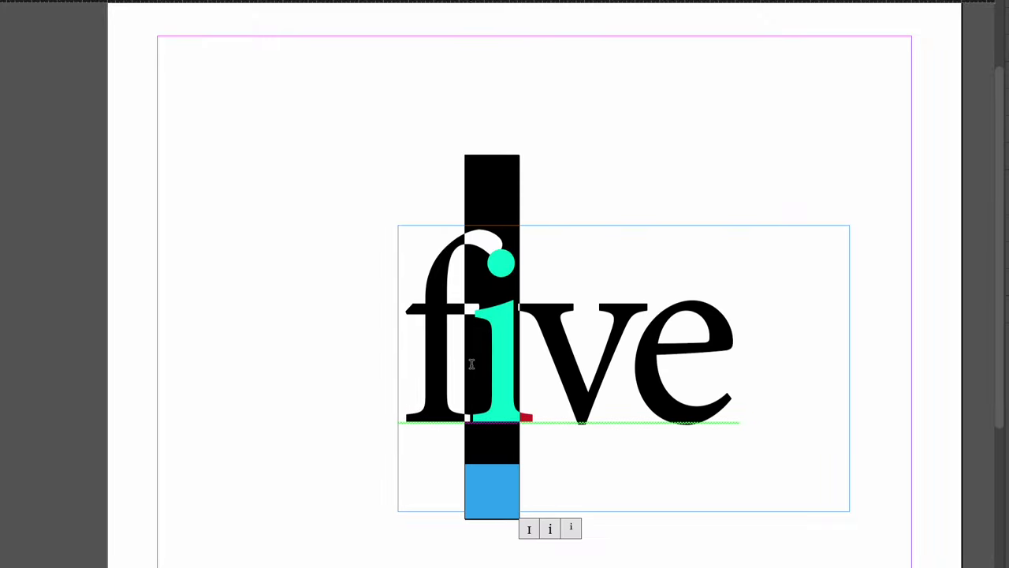
Apply ligatures to the selected letters fi and finish the word five after them
{"action": "key", "text": "ctrl+shift+a"}
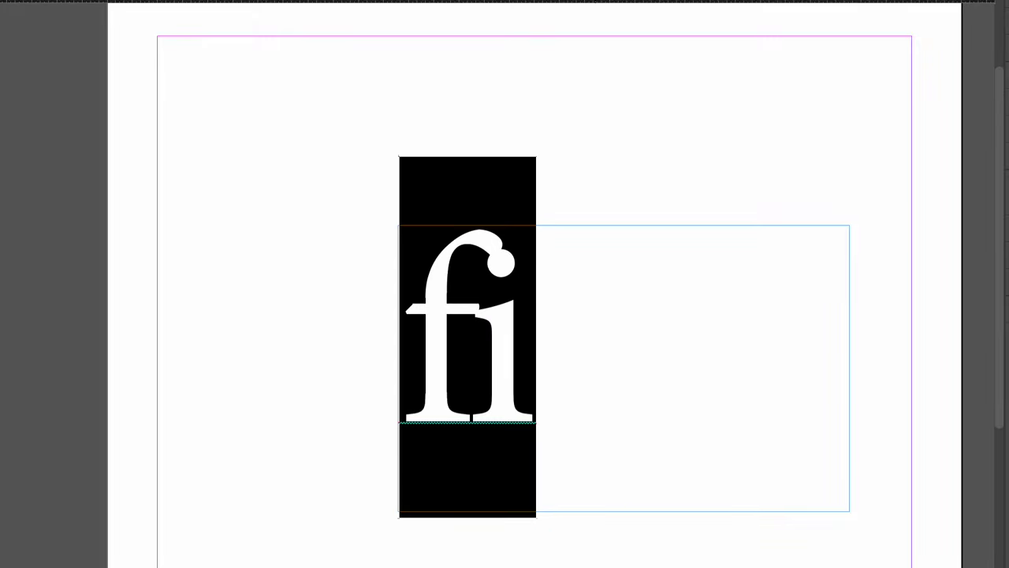
{"action": "key", "text": "ctrl+alt+l"}
{"action": "key", "text": "Right"}
{"action": "type", "text": "ve"}
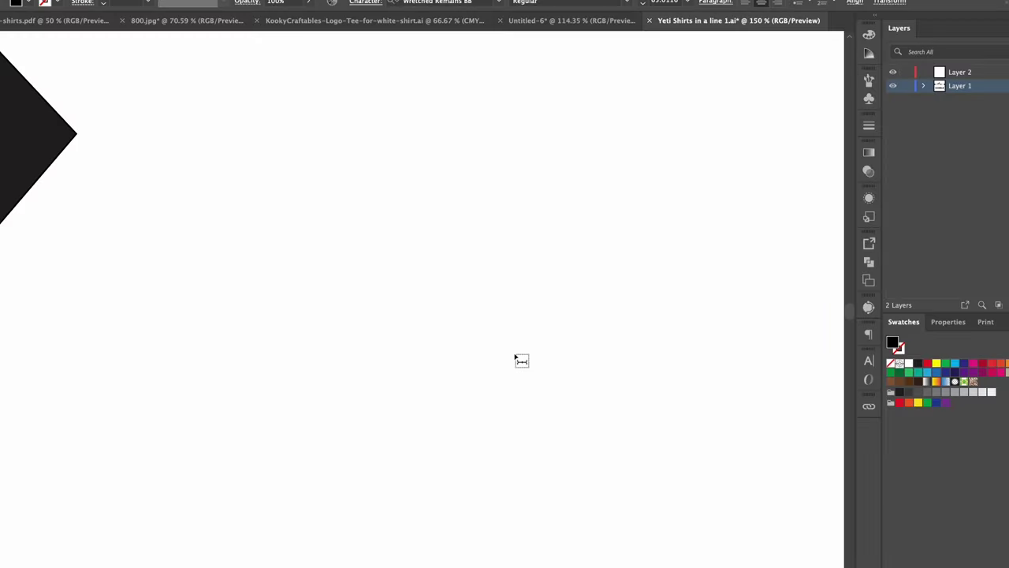
Enter CREATIVE LIGATURES! on two centered lines in Wretched Remains BB in the empty area beside the shirt
{"action": "type", "text": "CREATIVE"}
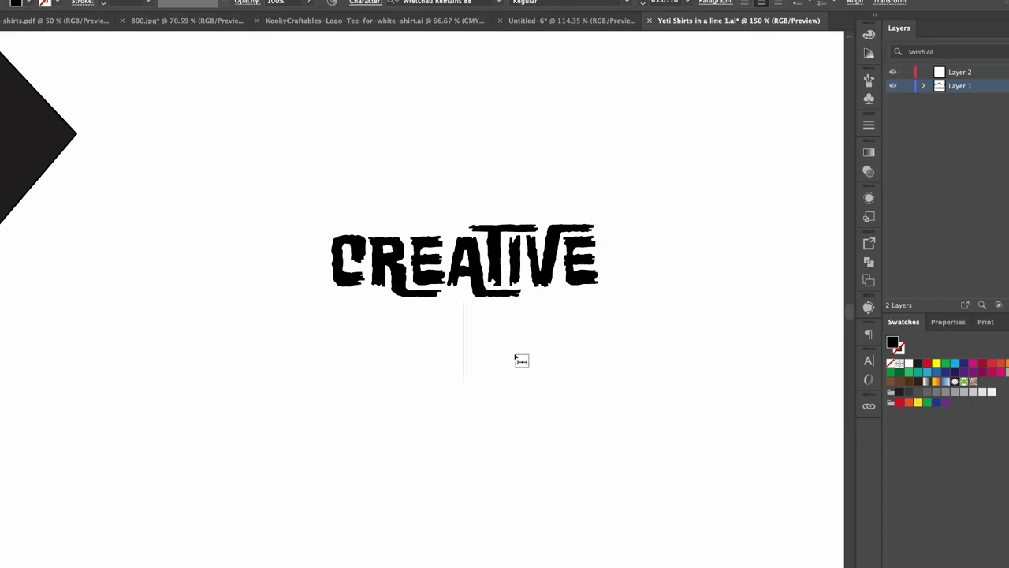
{"action": "key", "text": "Return"}
{"action": "type", "text": "LIGA"}
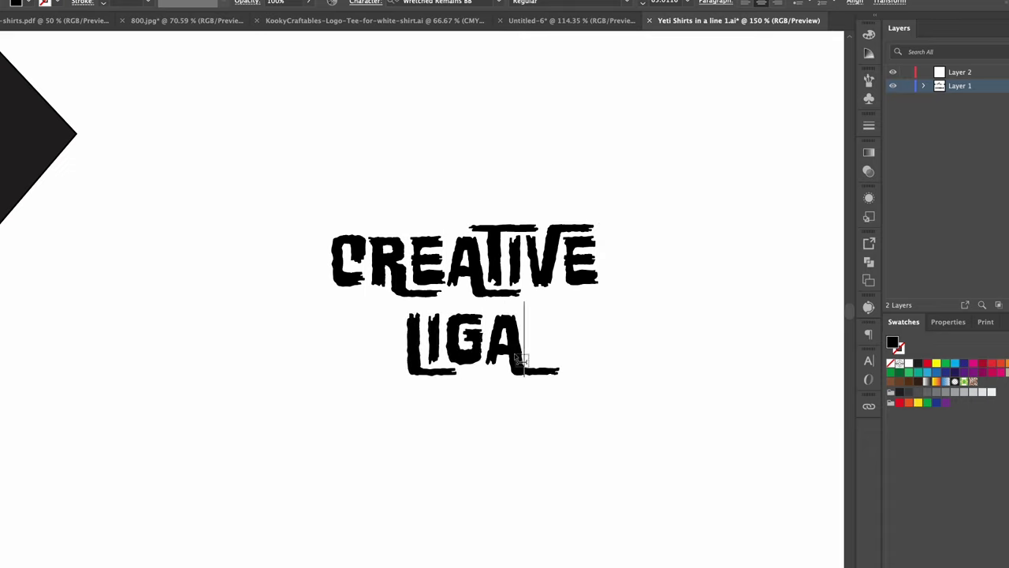
{"action": "type", "text": "TURES!"}
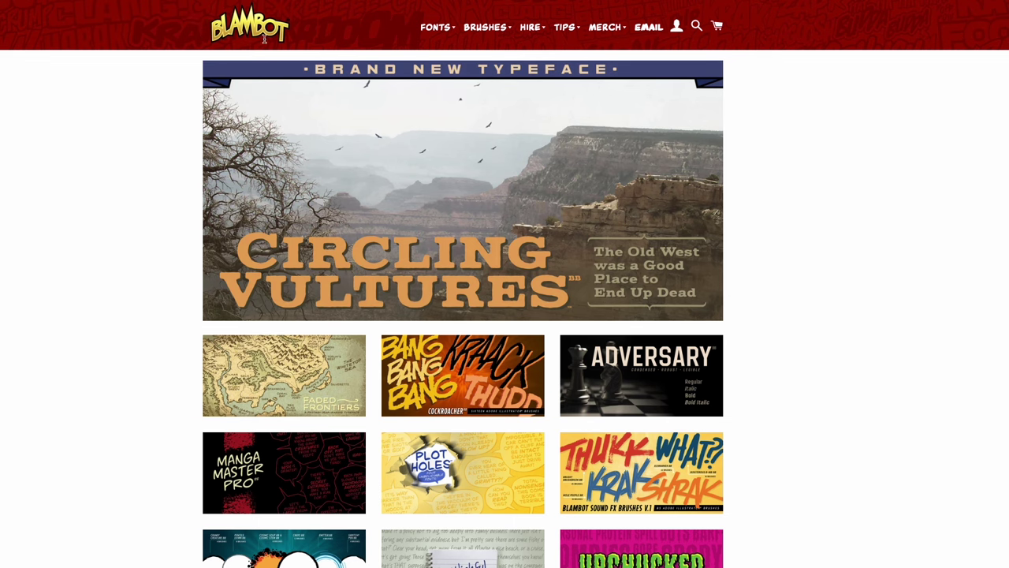
Switch to the Blambot website and examine the Wretched Remains font page with its sample words, character set and license option
{"action": "scroll", "coordinate": [265, 38], "scroll_direction": "down", "scroll_amount": 1}
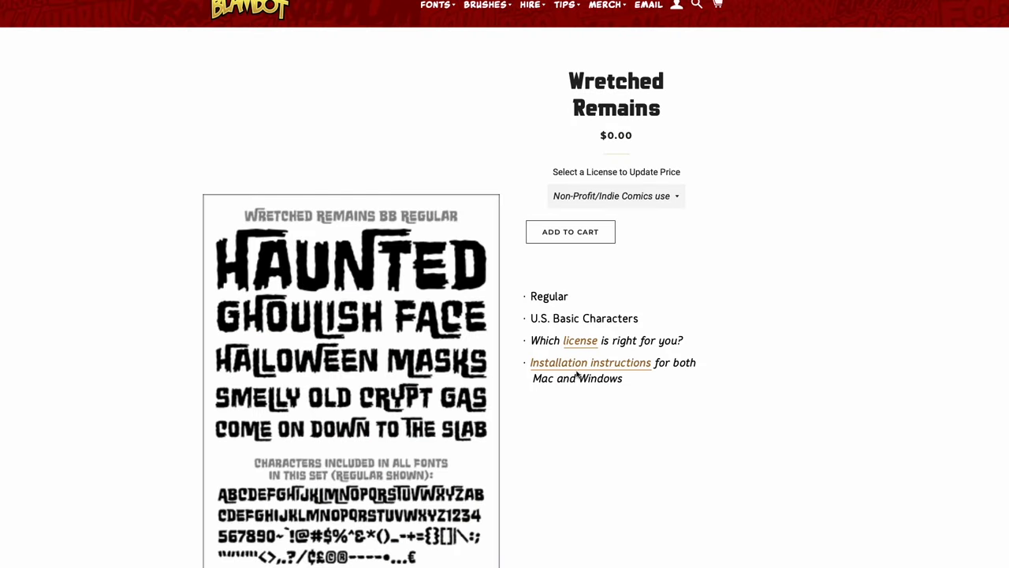
{"action": "scroll", "coordinate": [400, 359], "scroll_direction": "down", "scroll_amount": 1}
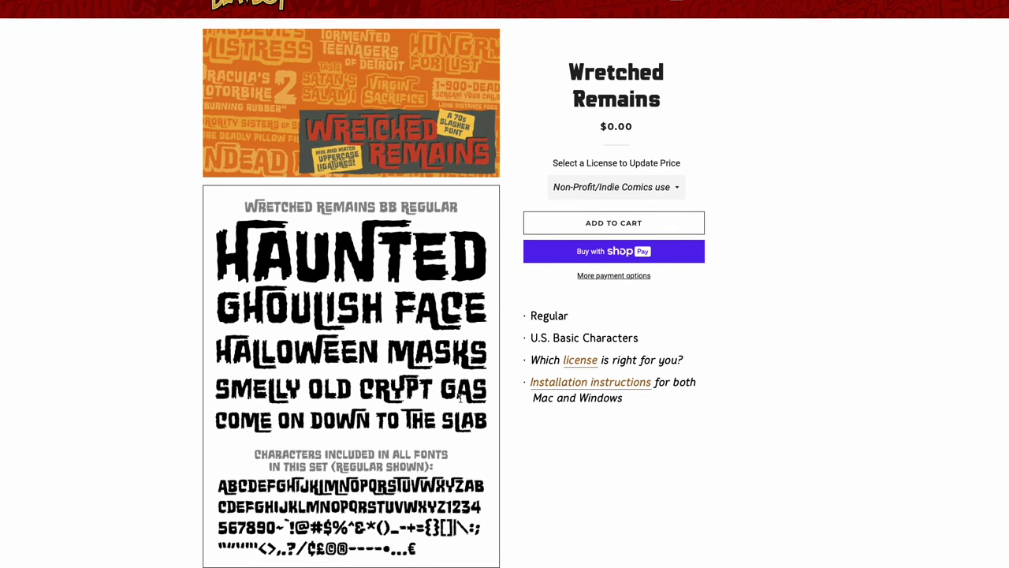
{"action": "scroll", "coordinate": [460, 397], "scroll_direction": "up", "scroll_amount": 1}
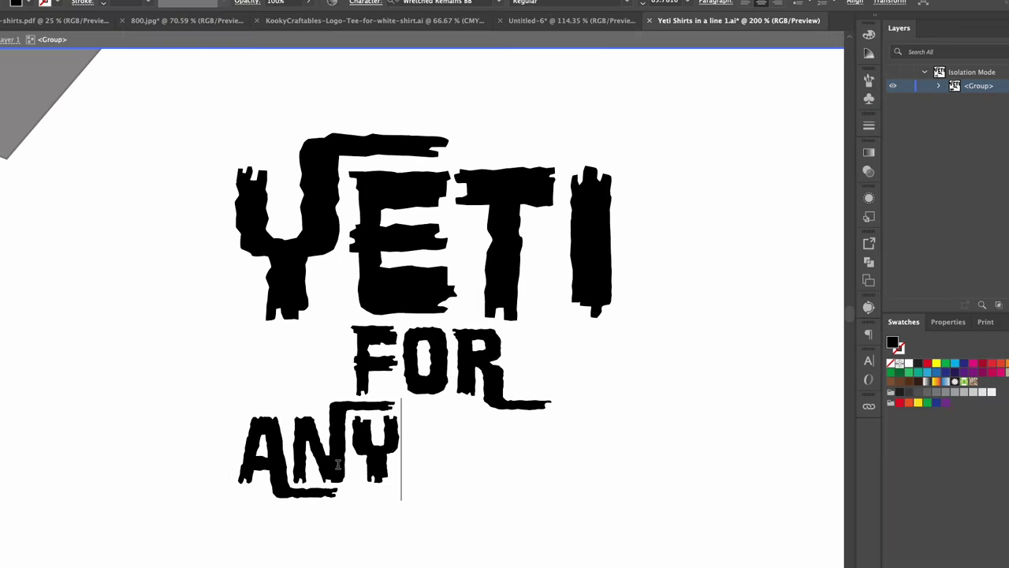
Complete the last slogan line as ANYTHING and align it below FOR with the left edge of YETI
{"action": "type", "text": "THING"}
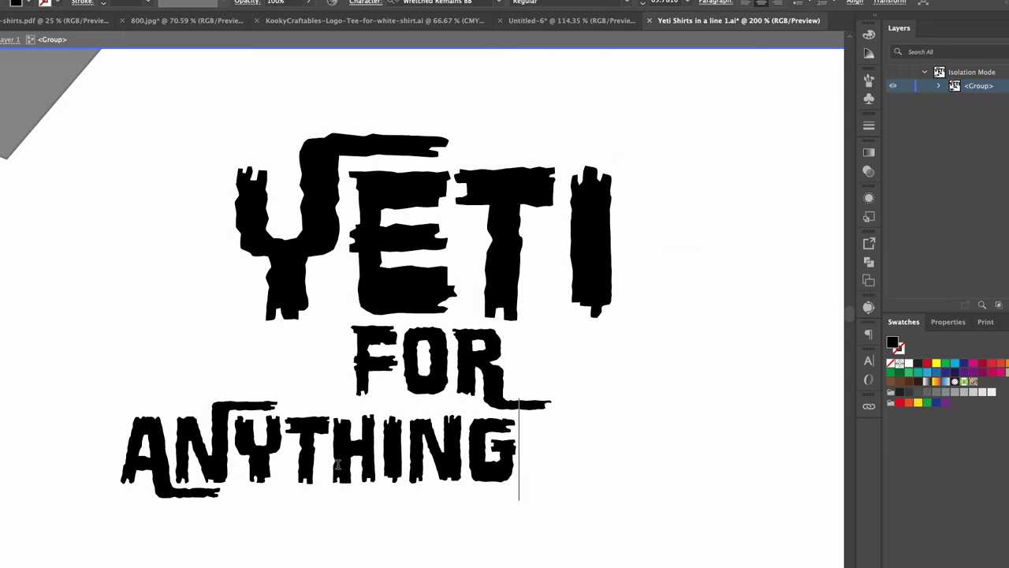
{"action": "left_click_drag", "start_coordinate": [313, 433], "coordinate": [323, 436]}
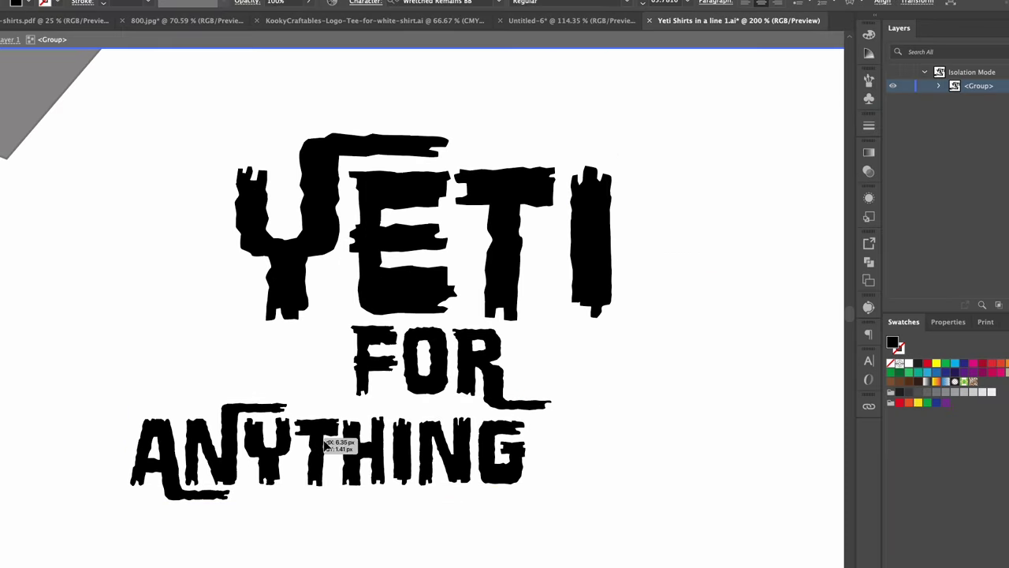
{"action": "left_click_drag", "start_coordinate": [323, 435], "coordinate": [431, 436]}
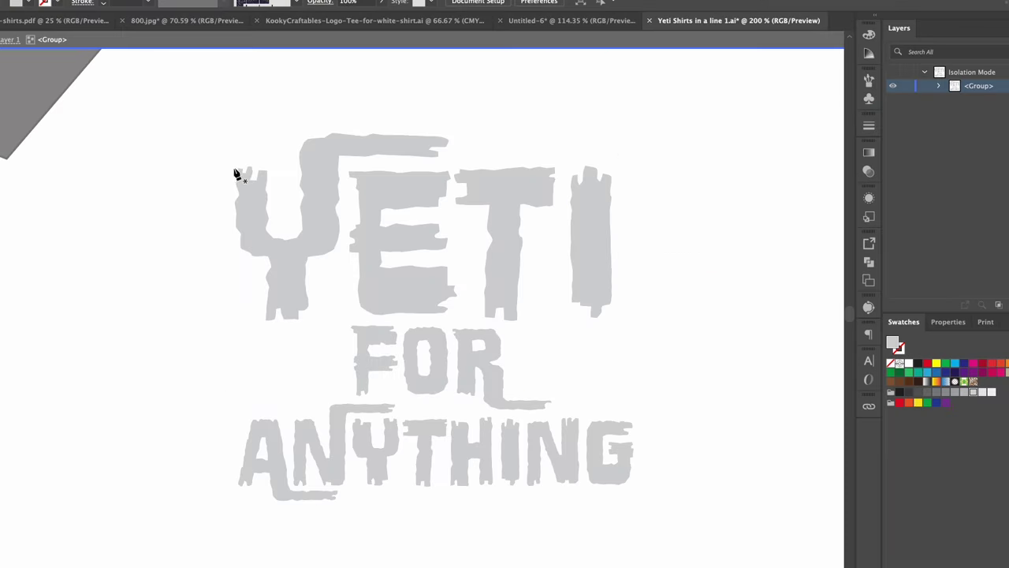
Start tracing the Y of the grey YETI lettering with the Pen tool along the top of its left arm
{"action": "left_click", "coordinate": [234, 168]}
{"action": "left_click", "coordinate": [268, 168]}
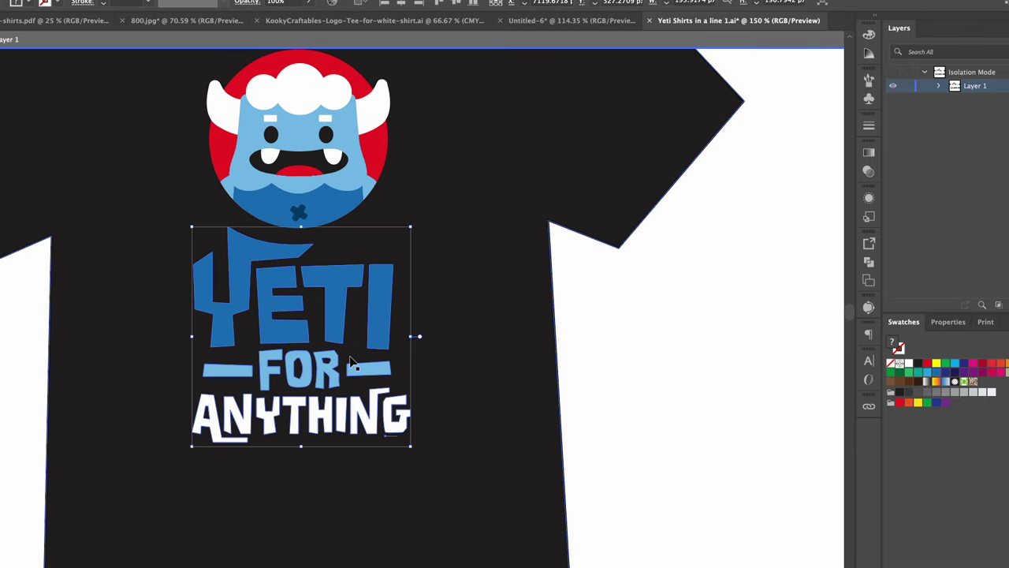
Apply a horizontal Shell Lower warp to the YETI FOR ANYTHING lettering and adjust its bend and distortion
{"action": "left_click", "coordinate": [82, 0]}
{"action": "mouse_move", "coordinate": [99, 82]}
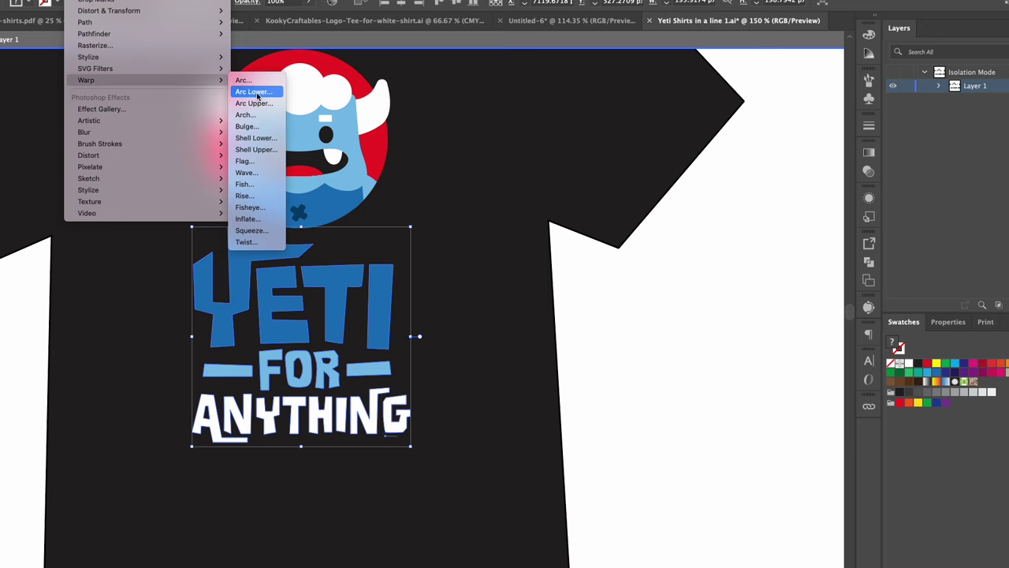
{"action": "left_click", "coordinate": [260, 126]}
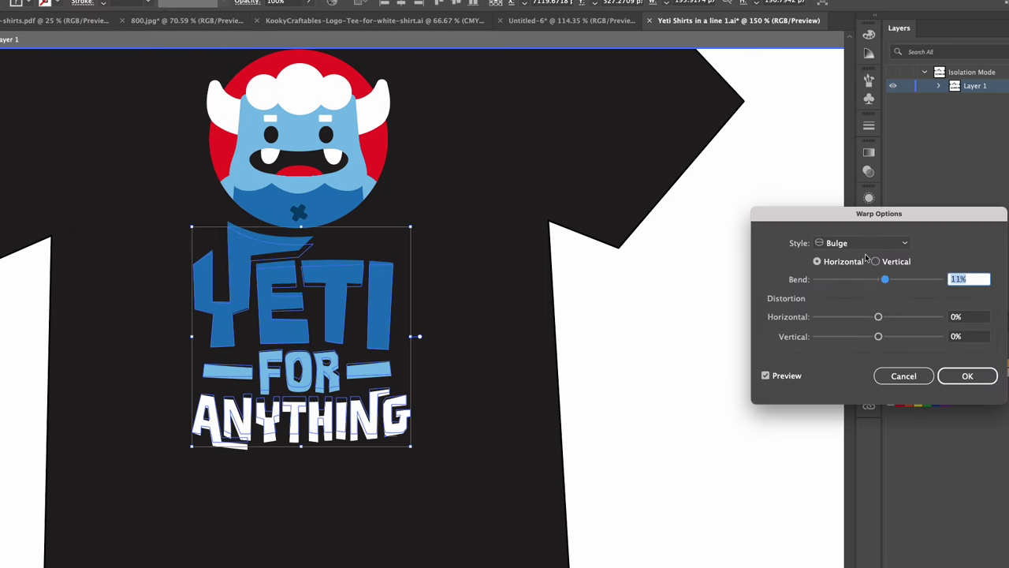
{"action": "left_click", "coordinate": [860, 245]}
{"action": "left_click", "coordinate": [860, 332]}
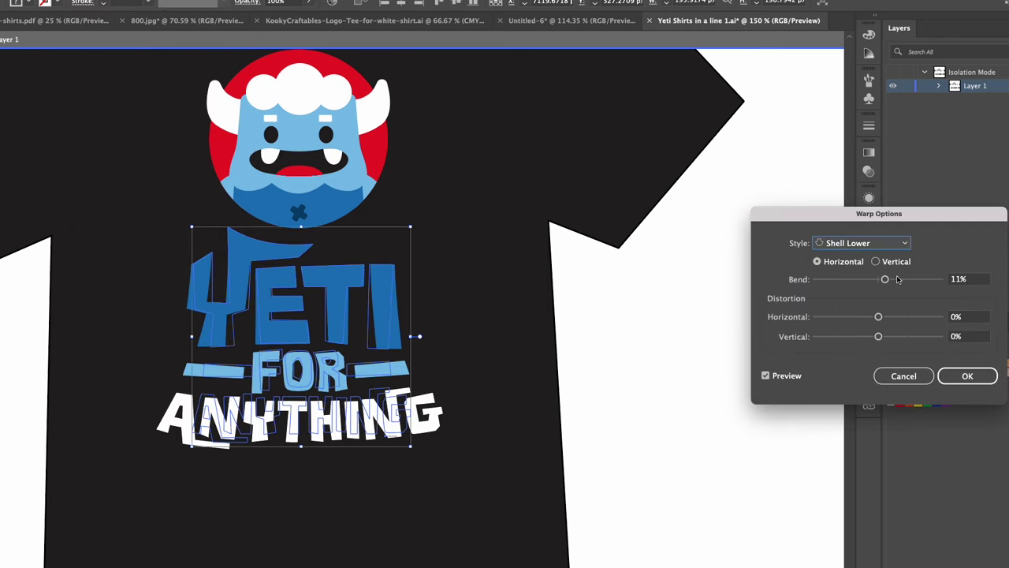
{"action": "left_click_drag", "start_coordinate": [885, 279], "coordinate": [889, 279]}
{"action": "left_click_drag", "start_coordinate": [878, 317], "coordinate": [876, 337]}
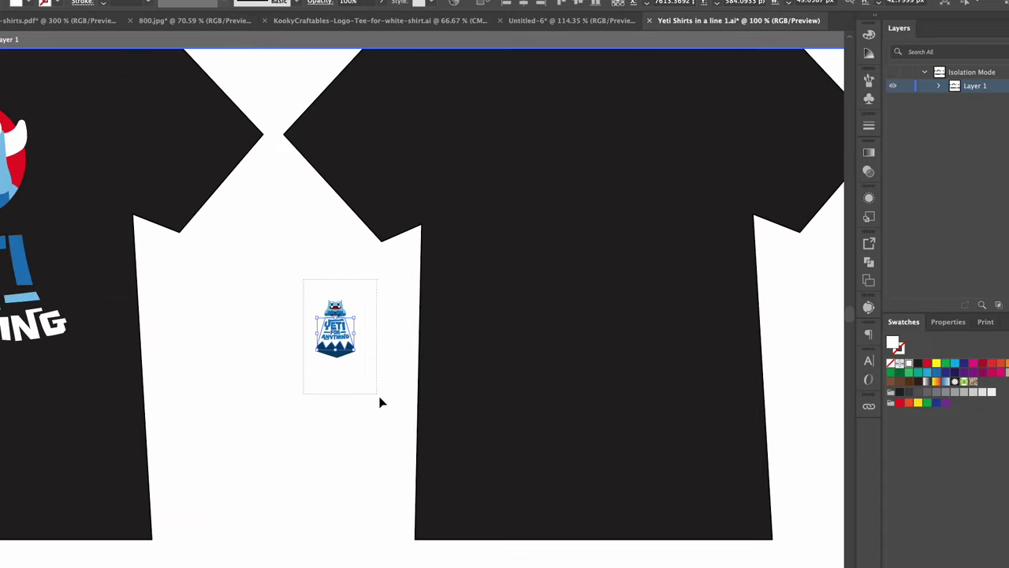
Enlarge the small mountain yeti artwork and place it centered on the chest of the blank black shirt
{"action": "left_click_drag", "start_coordinate": [384, 401], "coordinate": [419, 467]}
{"action": "left_click_drag", "start_coordinate": [396, 356], "coordinate": [668, 232]}
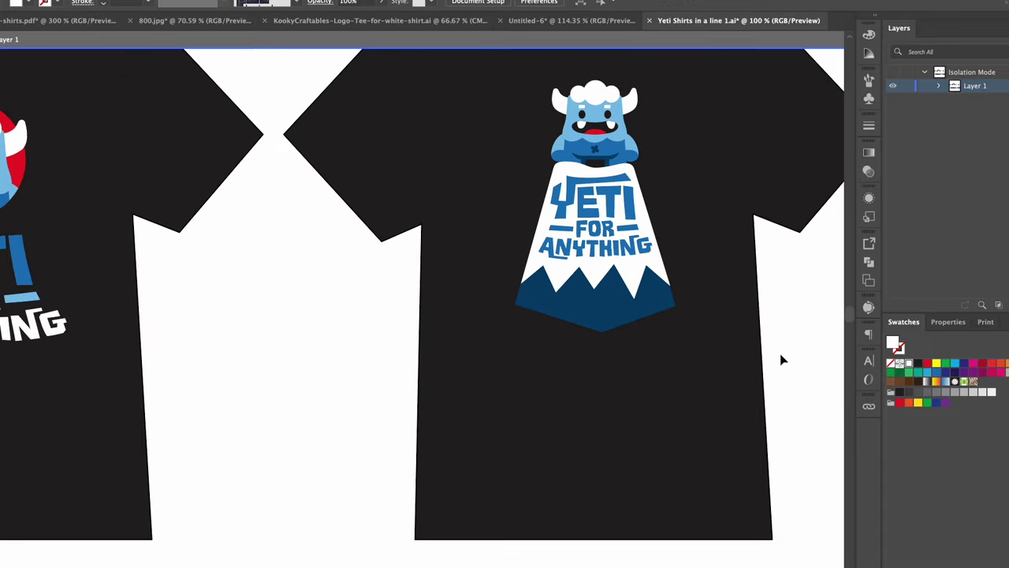
{"action": "scroll", "coordinate": [556, 294], "scroll_direction": "right", "scroll_amount": 3}
{"action": "scroll", "coordinate": [625, 339], "scroll_direction": "up", "scroll_amount": 1}
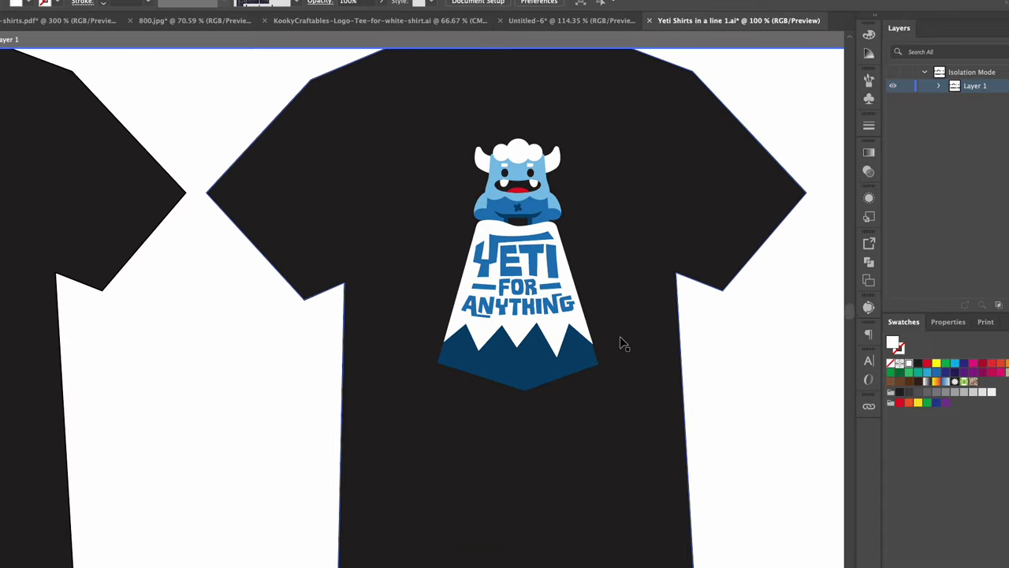
{"action": "scroll", "coordinate": [622, 344], "scroll_direction": "up", "scroll_amount": 5}
{"action": "scroll", "coordinate": [622, 345], "scroll_direction": "down", "scroll_amount": 3}
{"action": "left_click_drag", "start_coordinate": [732, 484], "coordinate": [557, 208]}
{"action": "left_click_drag", "start_coordinate": [517, 286], "coordinate": [504, 293]}
{"action": "key", "text": "super+shift+a"}
Change the letter label under the mountain yeti shirt to J
{"action": "scroll", "coordinate": [502, 422], "scroll_direction": "up", "scroll_amount": 2}
{"action": "scroll", "coordinate": [567, 412], "scroll_direction": "up", "scroll_amount": 2}
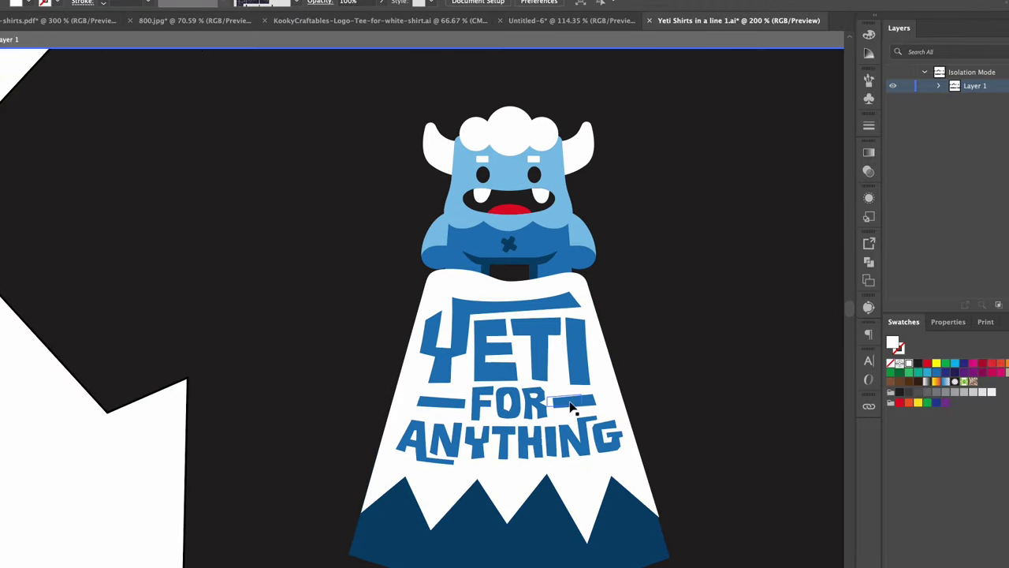
{"action": "scroll", "coordinate": [580, 424], "scroll_direction": "down", "scroll_amount": 6}
{"action": "scroll", "coordinate": [585, 514], "scroll_direction": "up", "scroll_amount": 4}
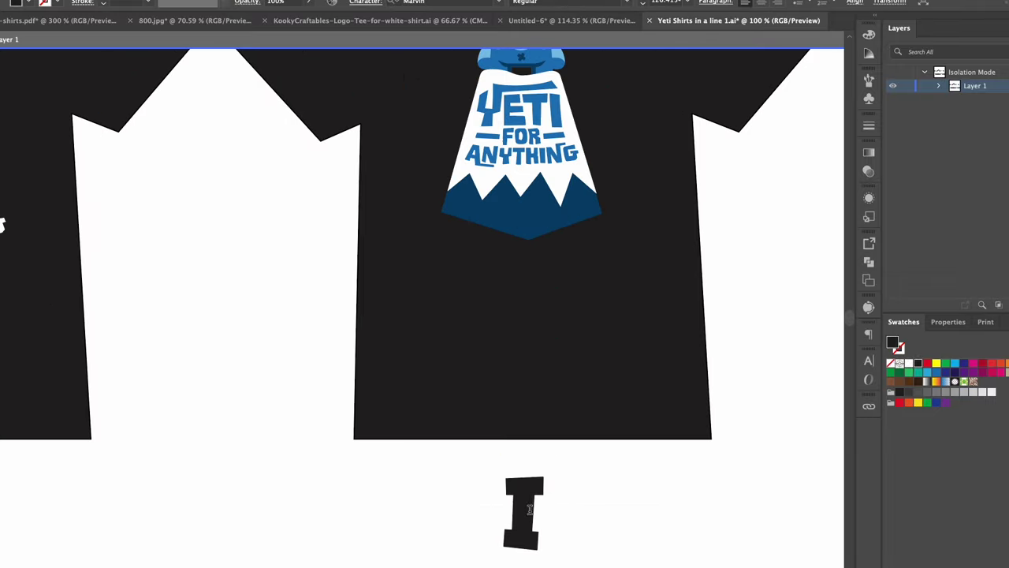
{"action": "double_click", "coordinate": [548, 512]}
{"action": "type", "text": "J"}
Review the whole row of shirt designs from A through J
{"action": "scroll", "coordinate": [599, 271], "scroll_direction": "up", "scroll_amount": 3}
{"action": "scroll", "coordinate": [600, 272], "scroll_direction": "down", "scroll_amount": 3}
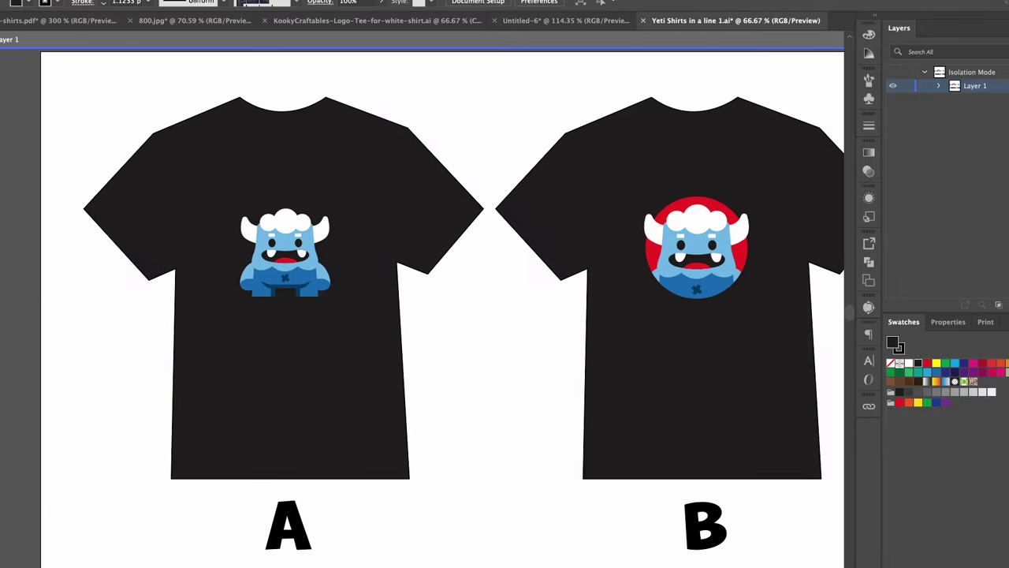
{"action": "scroll", "coordinate": [422, 308], "scroll_direction": "right", "scroll_amount": 6}
{"action": "scroll", "coordinate": [423, 285], "scroll_direction": "right", "scroll_amount": 15}
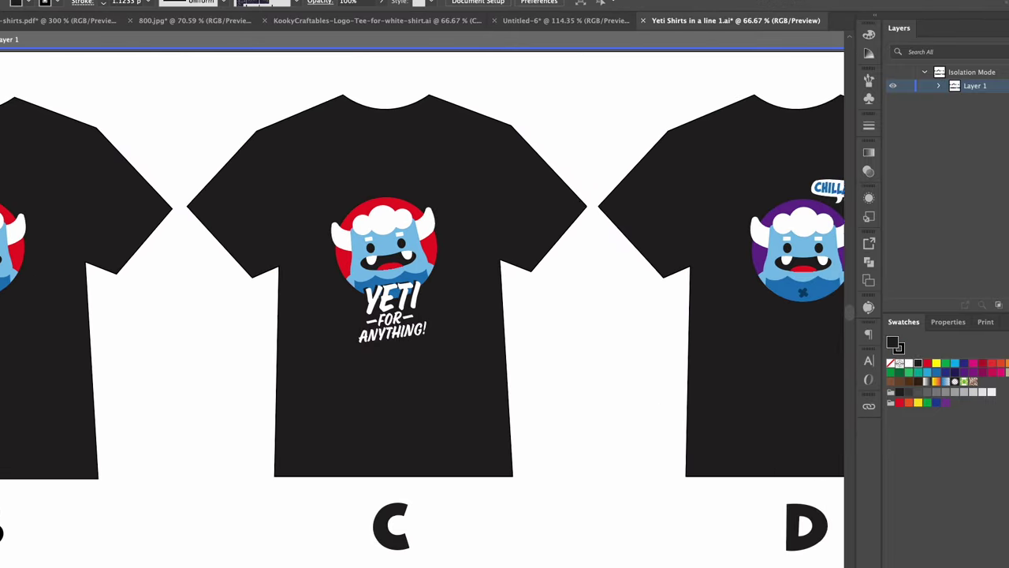
{"action": "scroll", "coordinate": [423, 285], "scroll_direction": "right", "scroll_amount": 15}
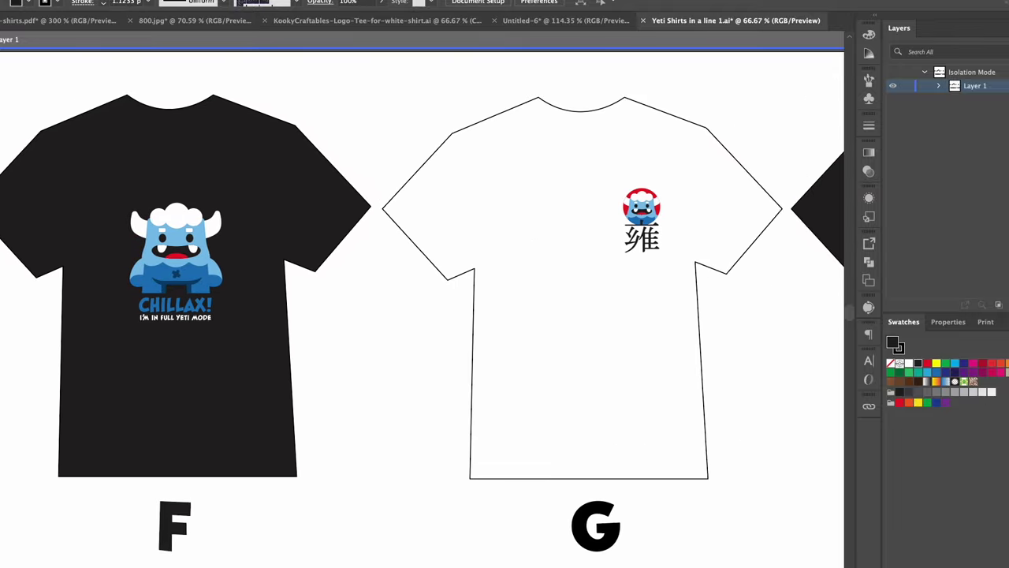
{"action": "scroll", "coordinate": [423, 286], "scroll_direction": "right", "scroll_amount": 8}
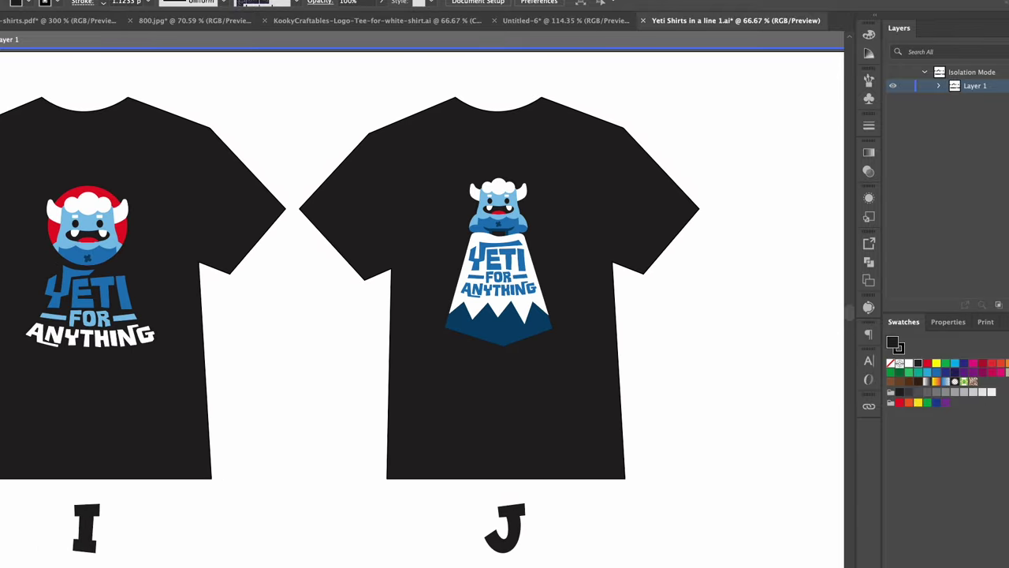
Copy the plain black shirt with its letter label beside shirt J and open the copied label for editing
{"action": "left_click_drag", "start_coordinate": [308, 473], "coordinate": [721, 473]}
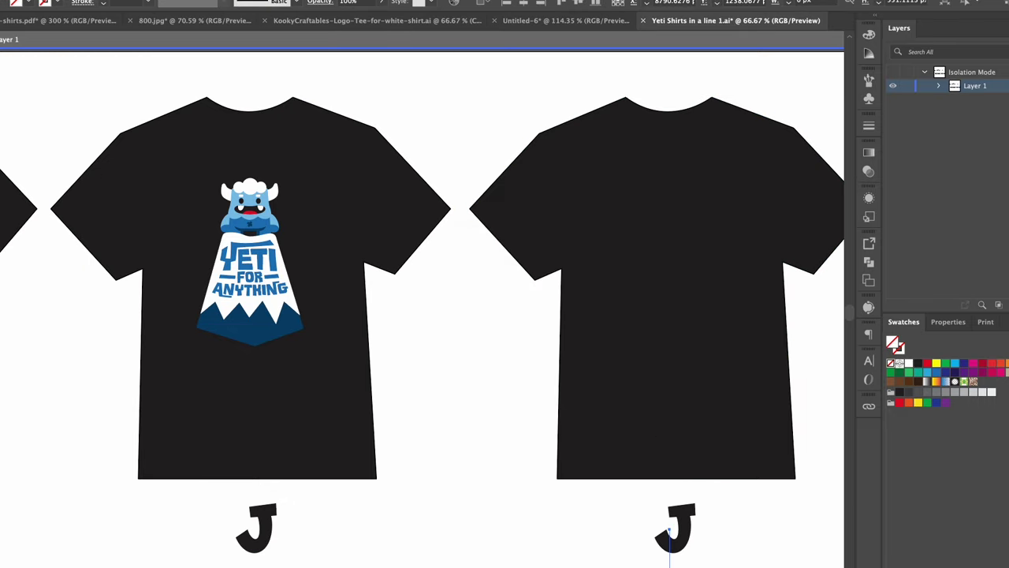
{"action": "left_click", "coordinate": [673, 535]}
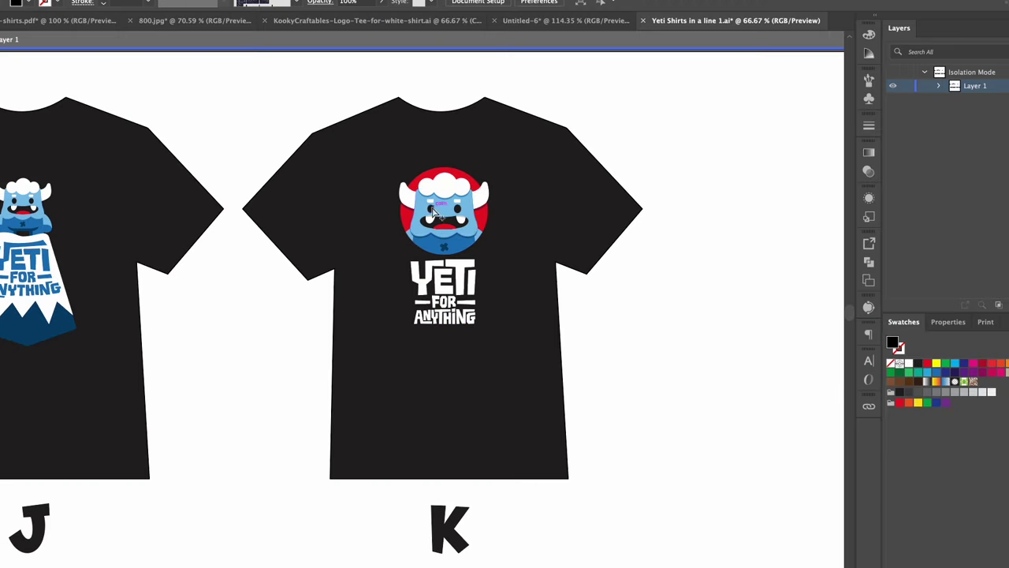
Examine the shaded yeti badge and the interlocking YETI FOR ANYTHING lettering on shirt K
{"action": "scroll", "coordinate": [438, 221], "scroll_direction": "up", "scroll_amount": 3}
{"action": "scroll", "coordinate": [780, 445], "scroll_direction": "right", "scroll_amount": 3}
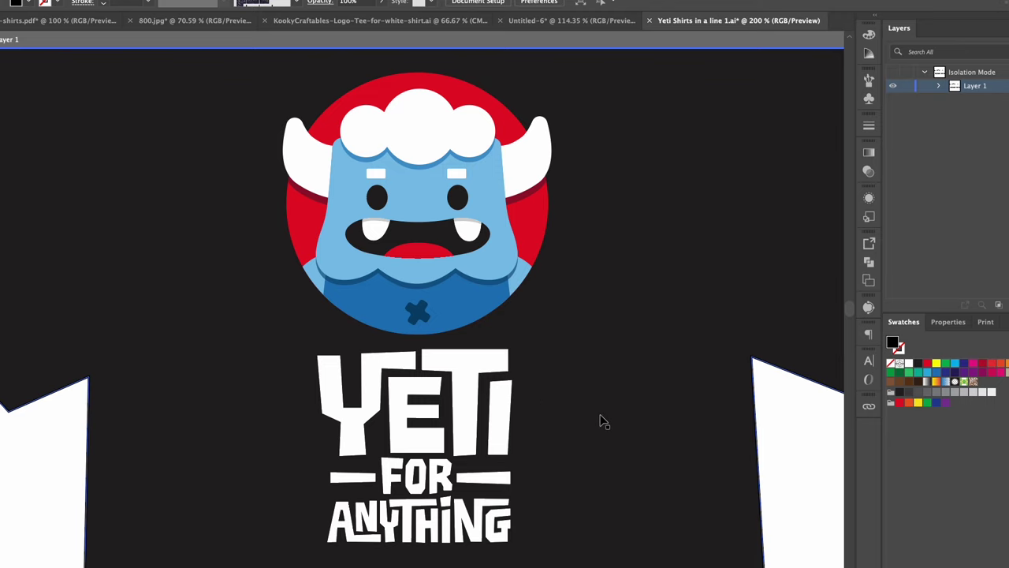
{"action": "scroll", "coordinate": [600, 422], "scroll_direction": "down", "scroll_amount": 4}
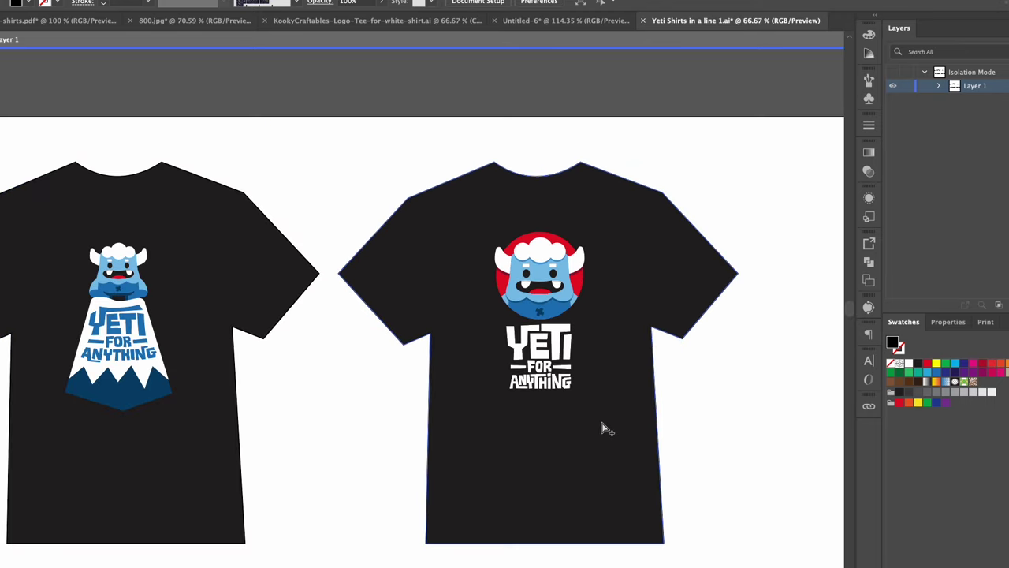
{"action": "scroll", "coordinate": [601, 429], "scroll_direction": "down", "scroll_amount": 3}
{"action": "scroll", "coordinate": [601, 429], "scroll_direction": "right", "scroll_amount": 5}
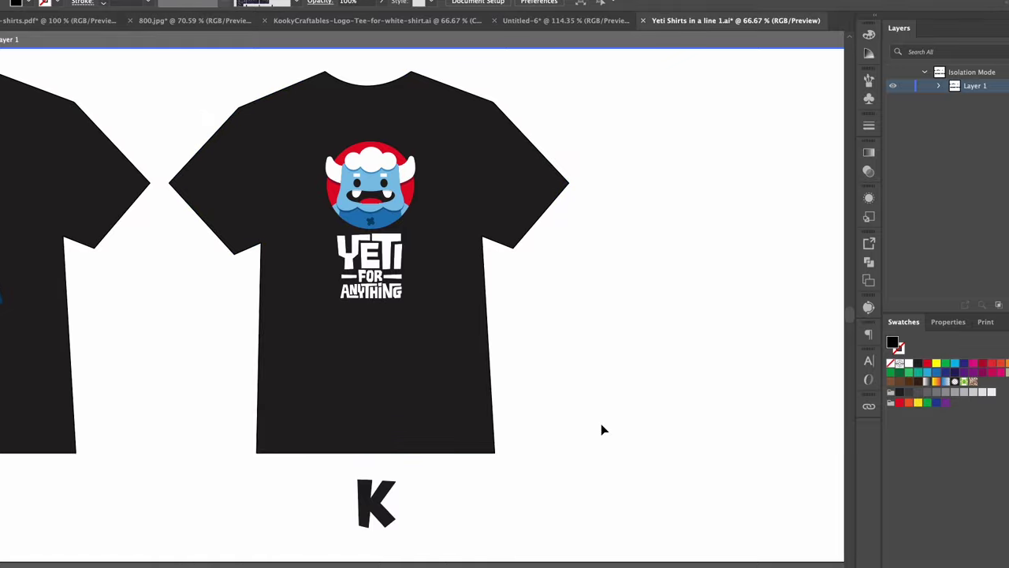